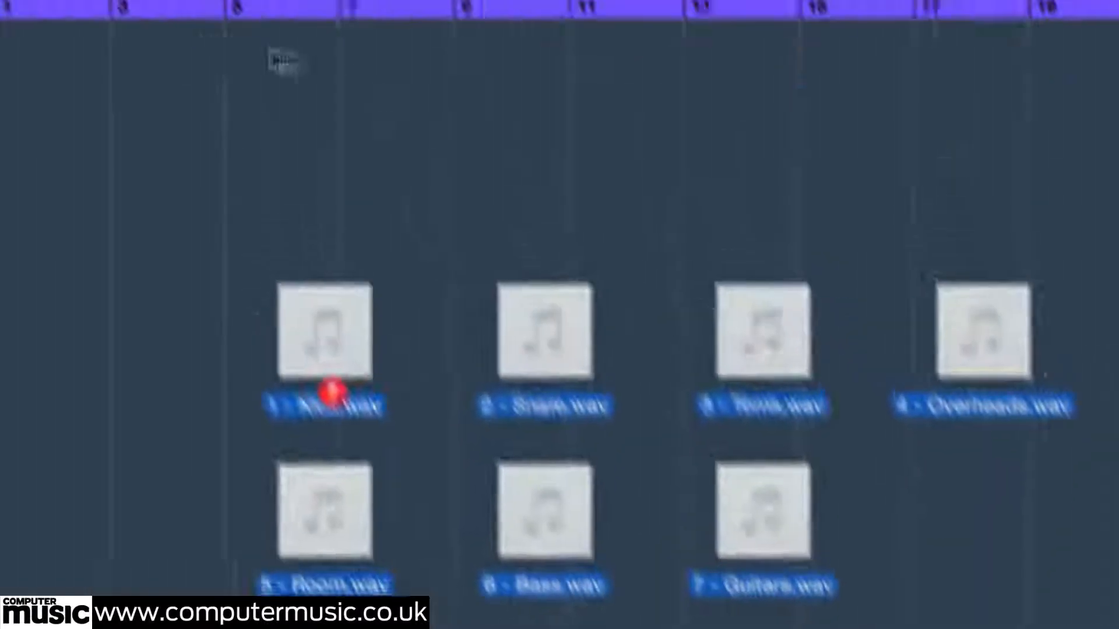
- Import the seven WAV files, from 1 - Kick to 7 - Guitars, into the project on separate tracks
drag(281, 354, 30, 93)
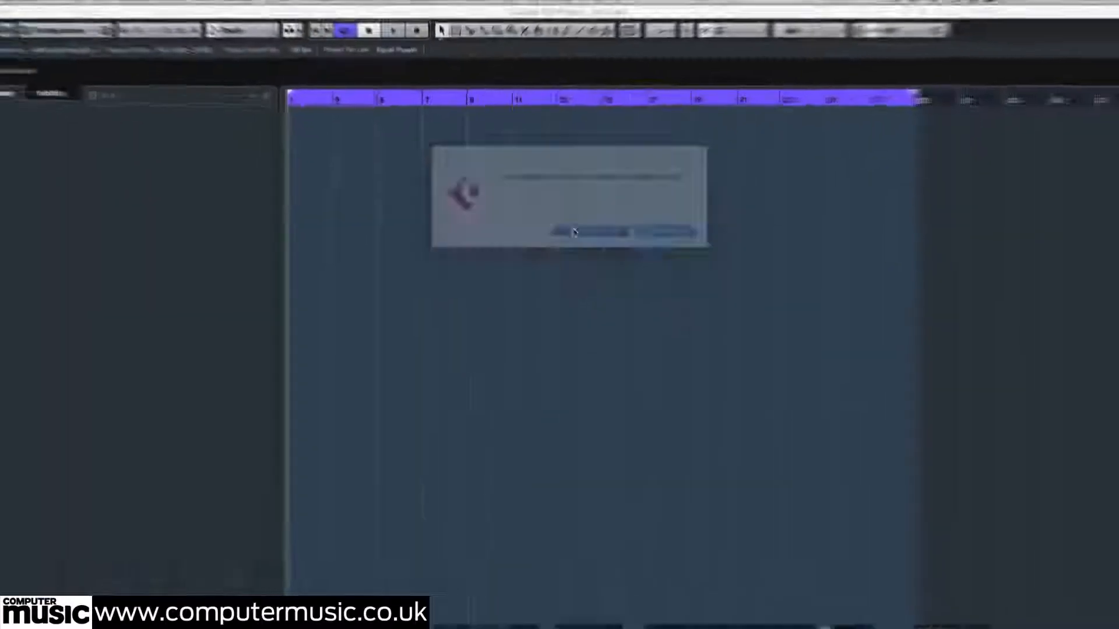
click(574, 232)
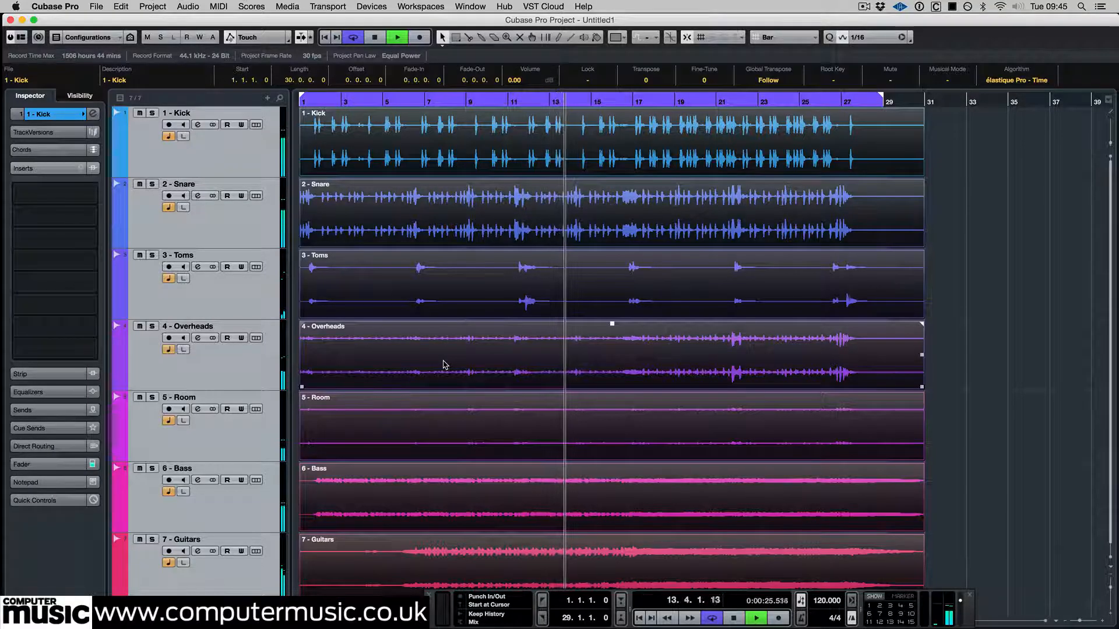
- Open the mixer and route the Kick to Room channels to a new stereo group channel named Drum Bus, output to Stereo Out
key(F3)
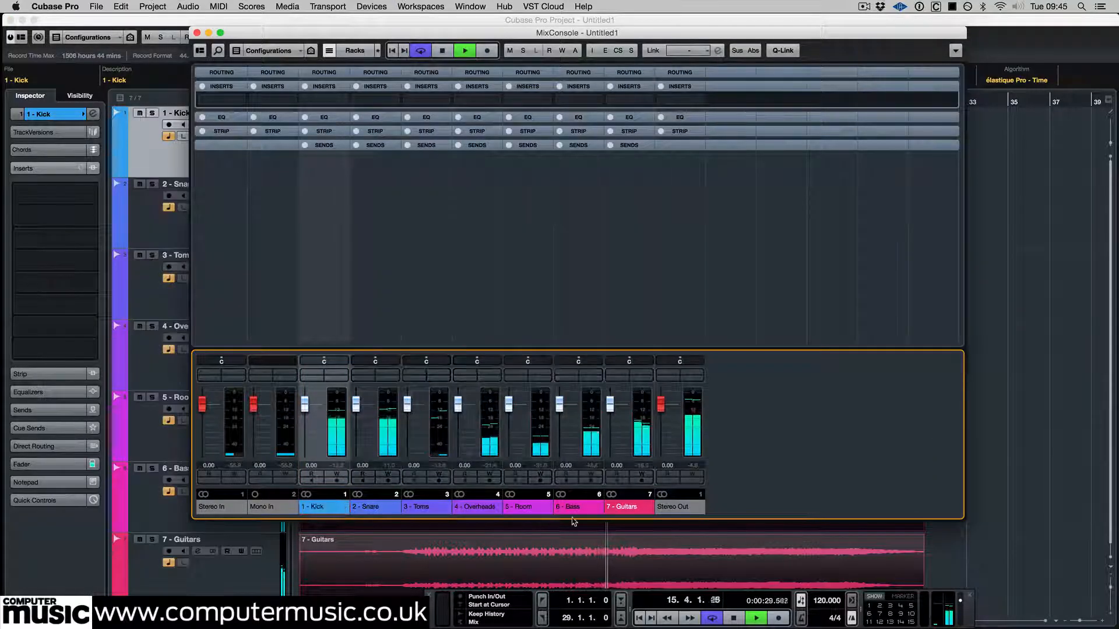
right_click(524, 506)
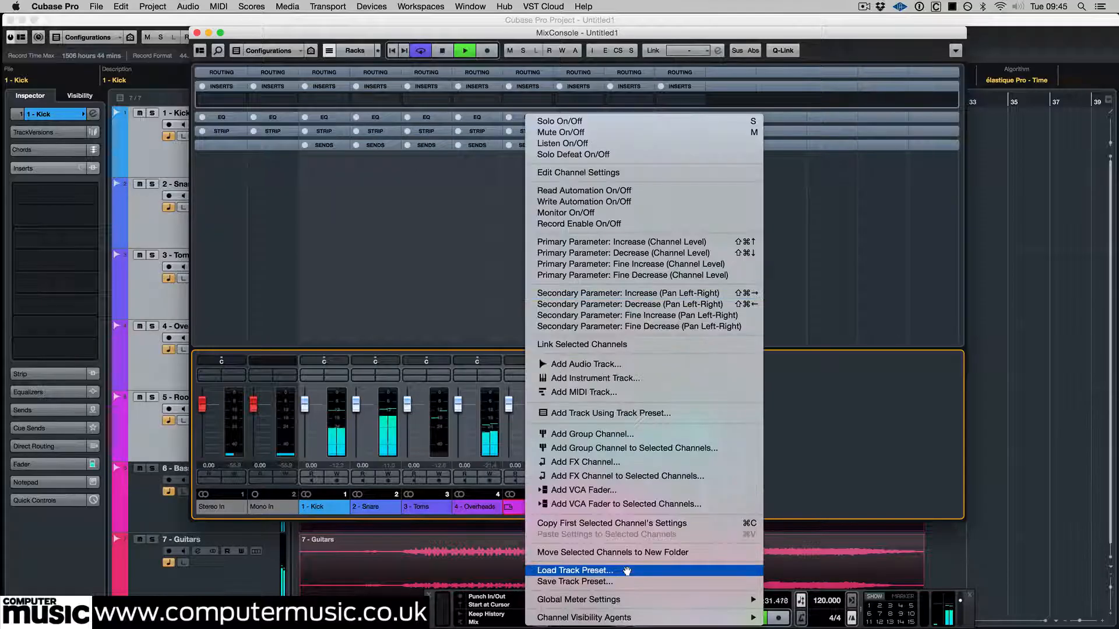
click(653, 448)
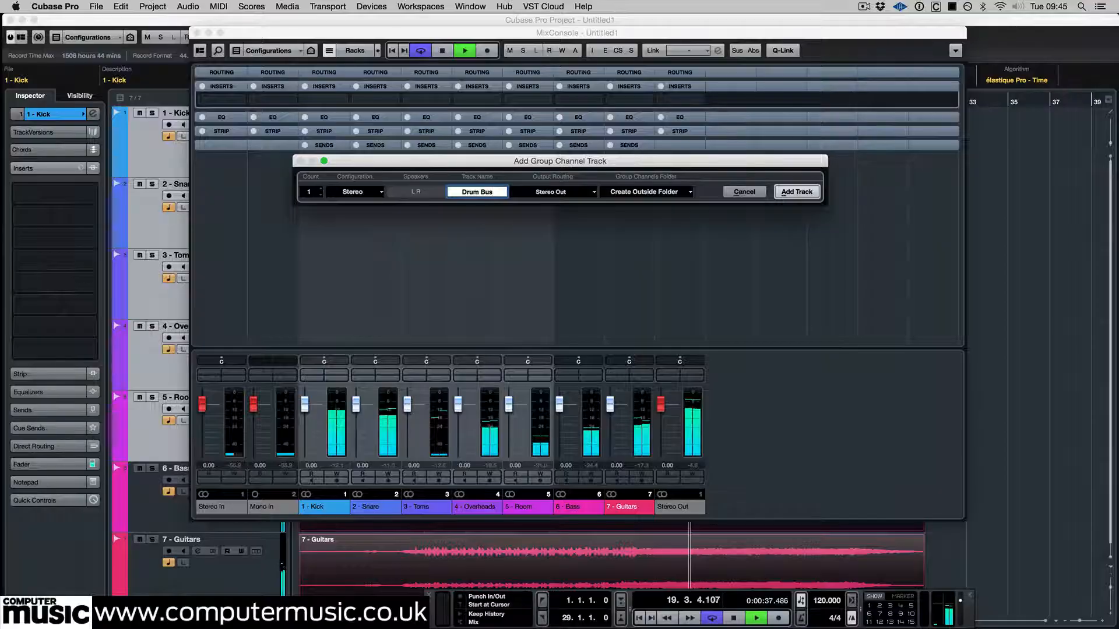
key(Return)
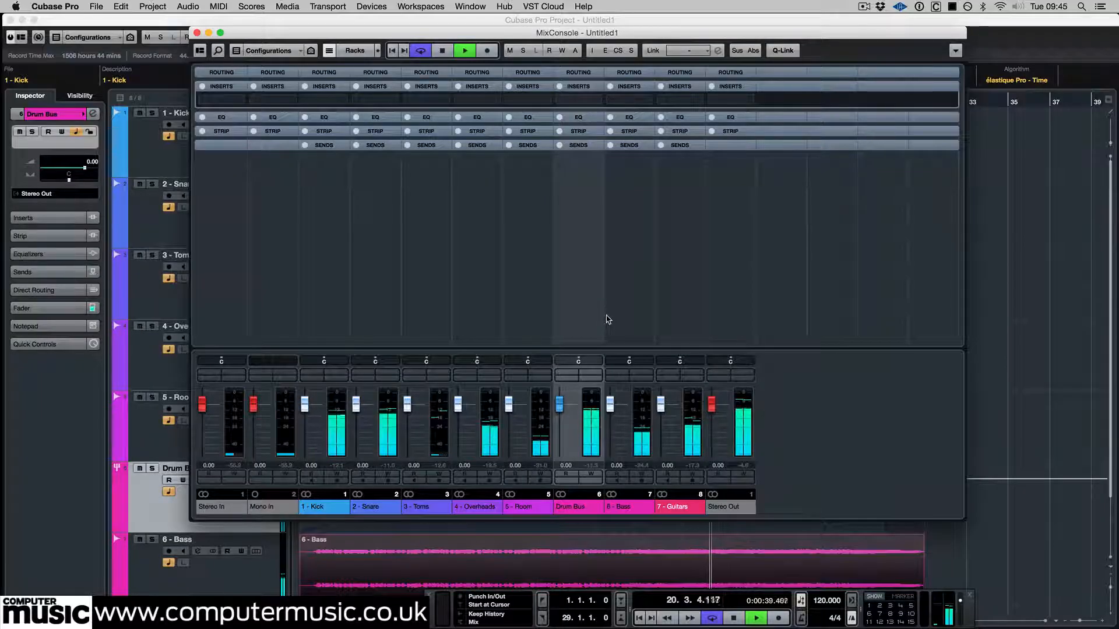
- Insert the Red 2 EQ plug-in in the first insert slot of the Drum Bus and mute the Bass track
click(596, 101)
text(red 2)
key(Return)
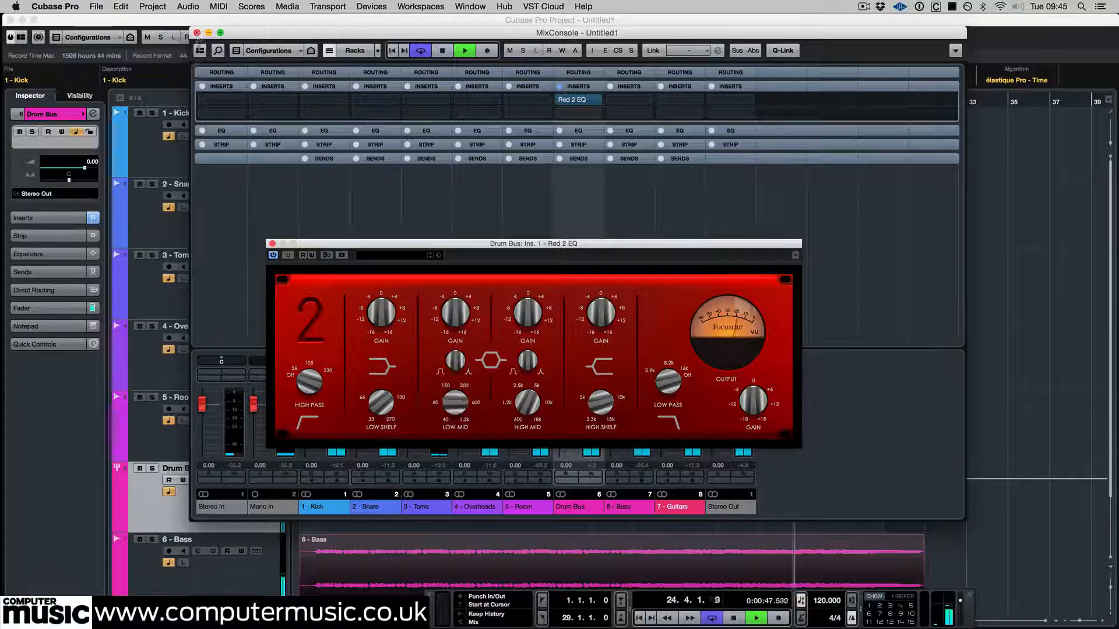
click(153, 552)
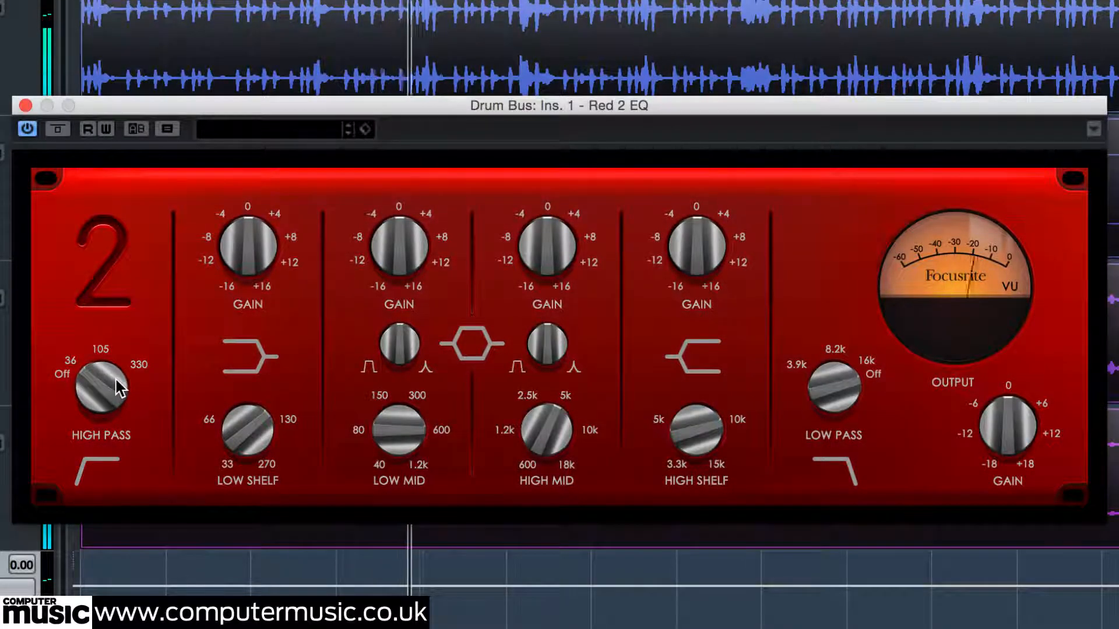
- Adjust the Red 2 EQ's high-pass filter and sweep its low-pass filter
drag(116, 377, 140, 431)
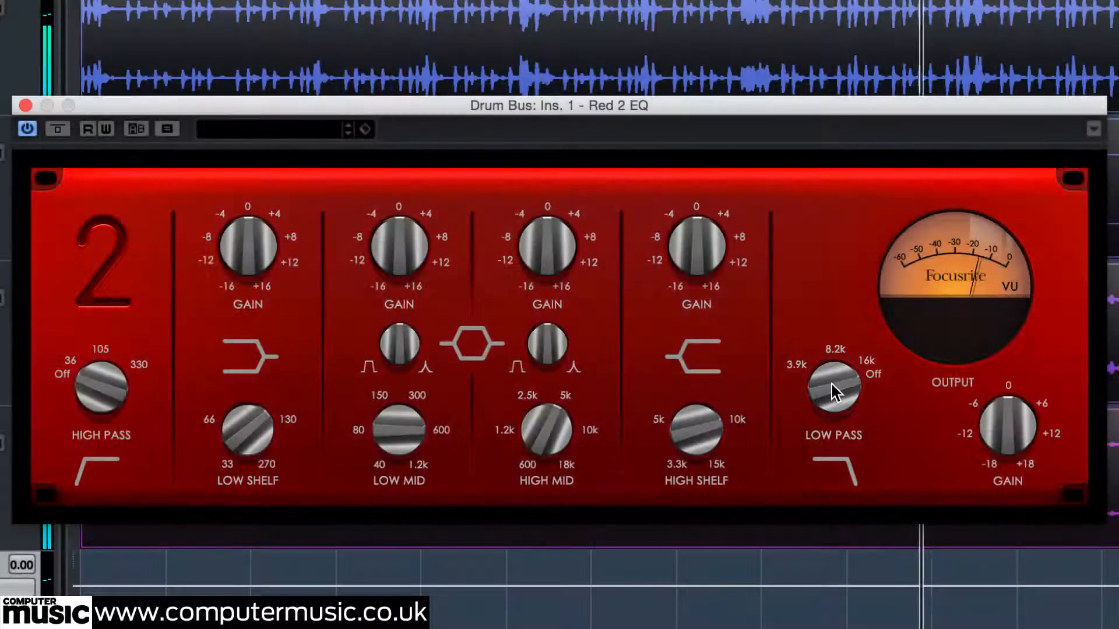
drag(831, 387, 819, 445)
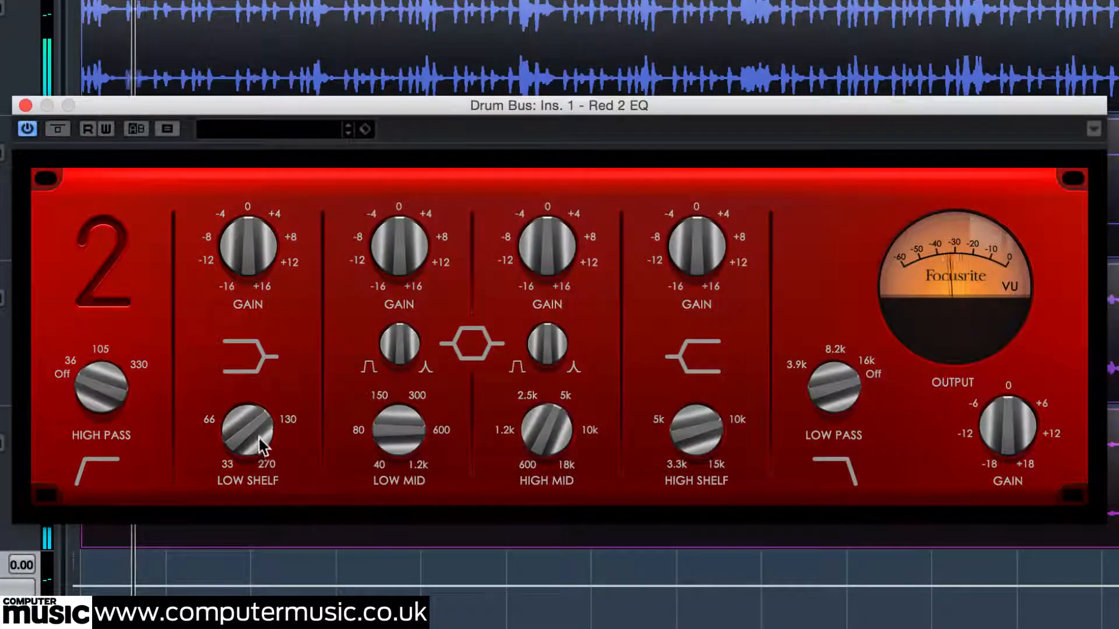
- Try out the EQ's low-shelf band at several frequencies with boosts and cuts, finishing with its gain at 0
mouse_move(259, 446)
mouse_down()
mouse_move(256, 491)
mouse_move(273, 444)
mouse_move(262, 464)
mouse_up()
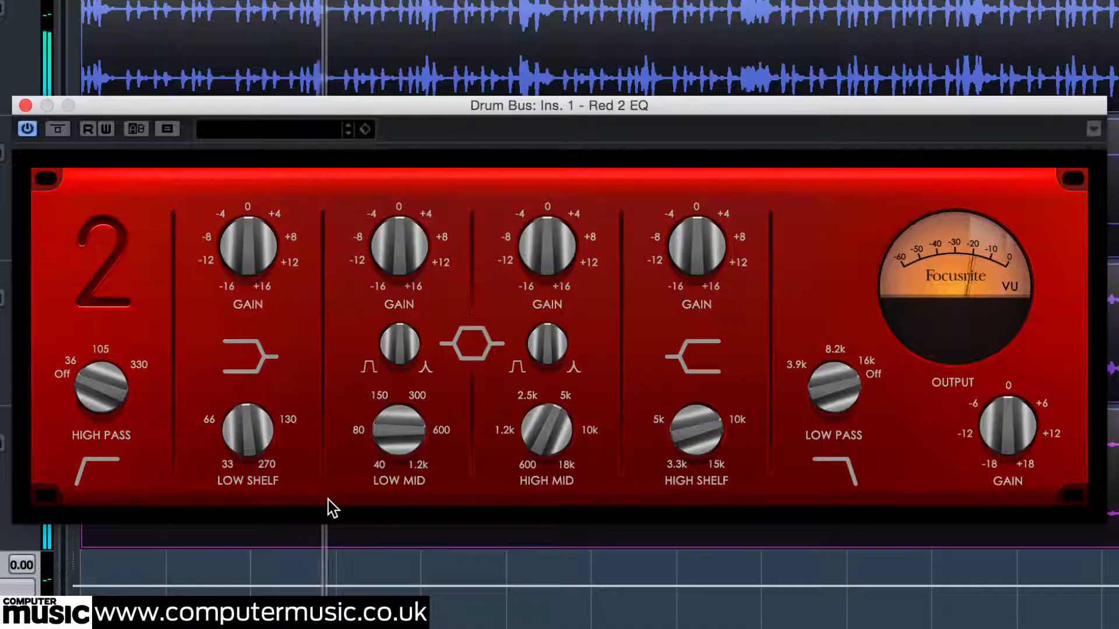
drag(252, 437, 247, 494)
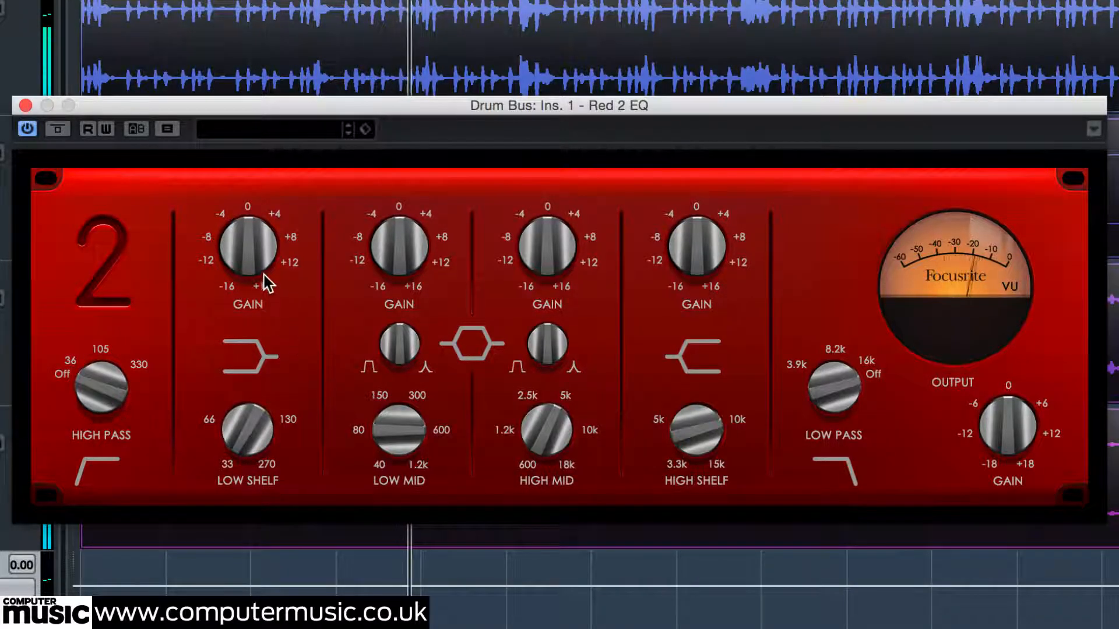
mouse_move(257, 239)
mouse_down()
mouse_move(276, 208)
mouse_move(259, 320)
mouse_move(274, 211)
mouse_move(270, 252)
mouse_up()
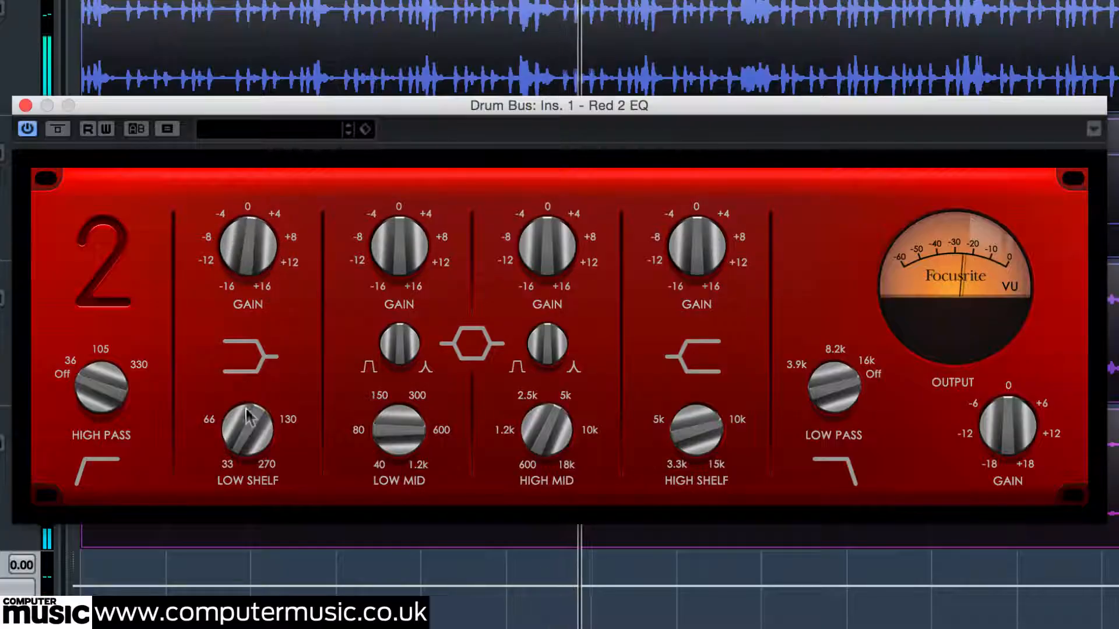
drag(250, 430, 278, 315)
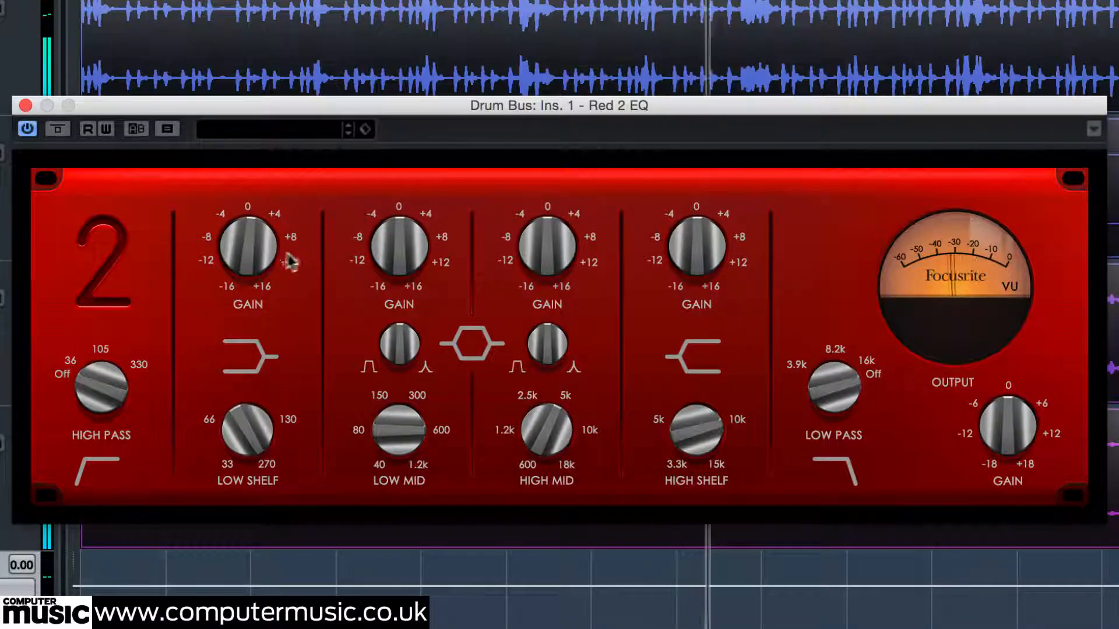
drag(260, 250, 270, 232)
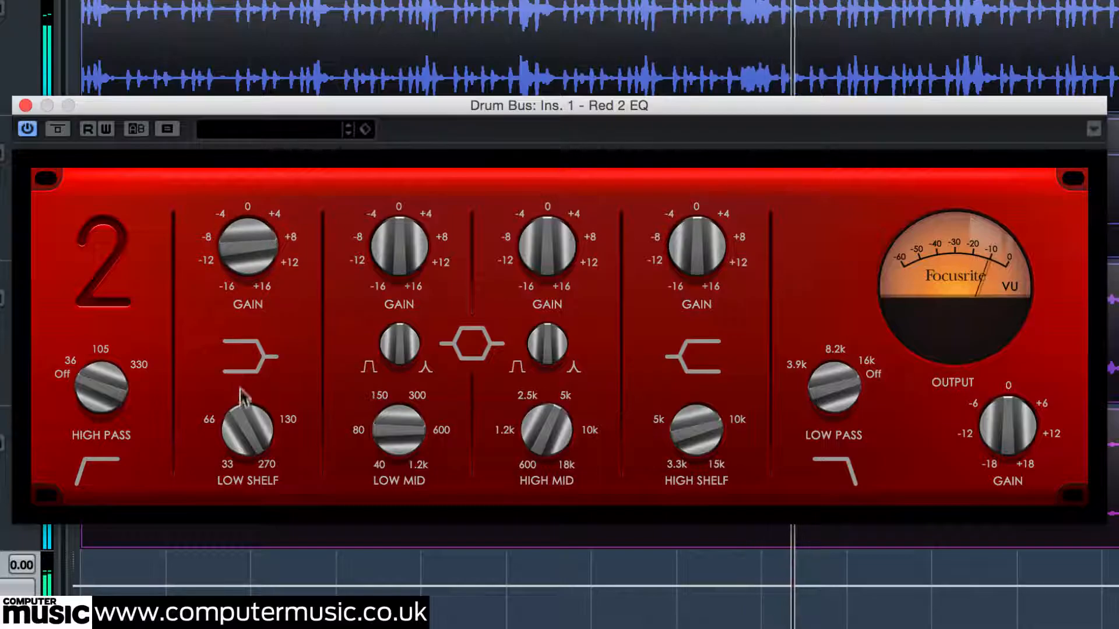
drag(232, 431, 238, 587)
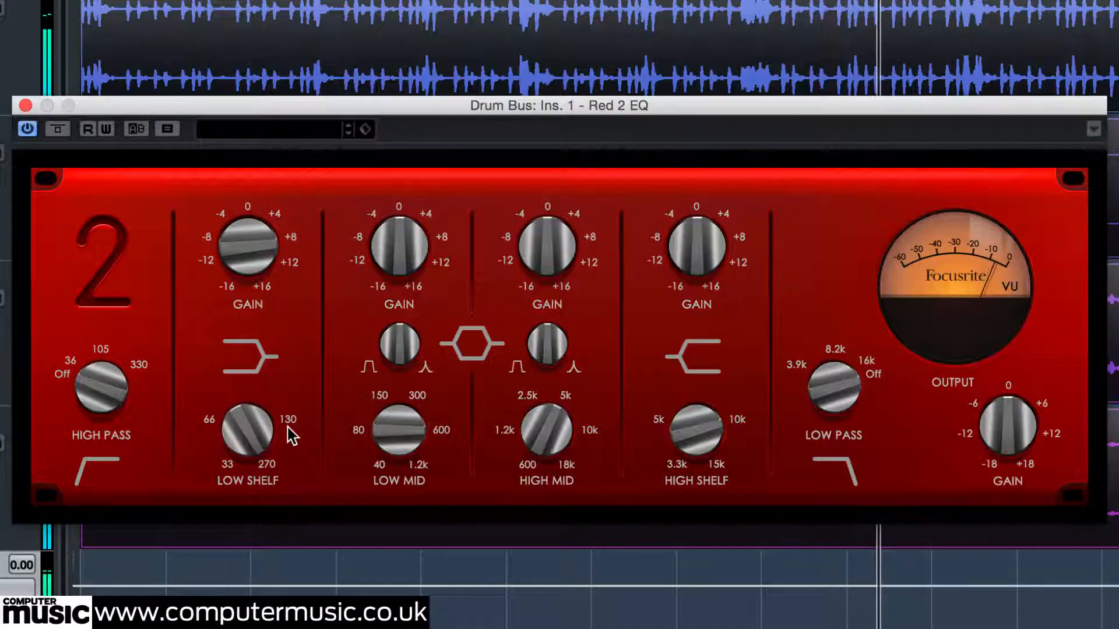
drag(257, 252, 261, 288)
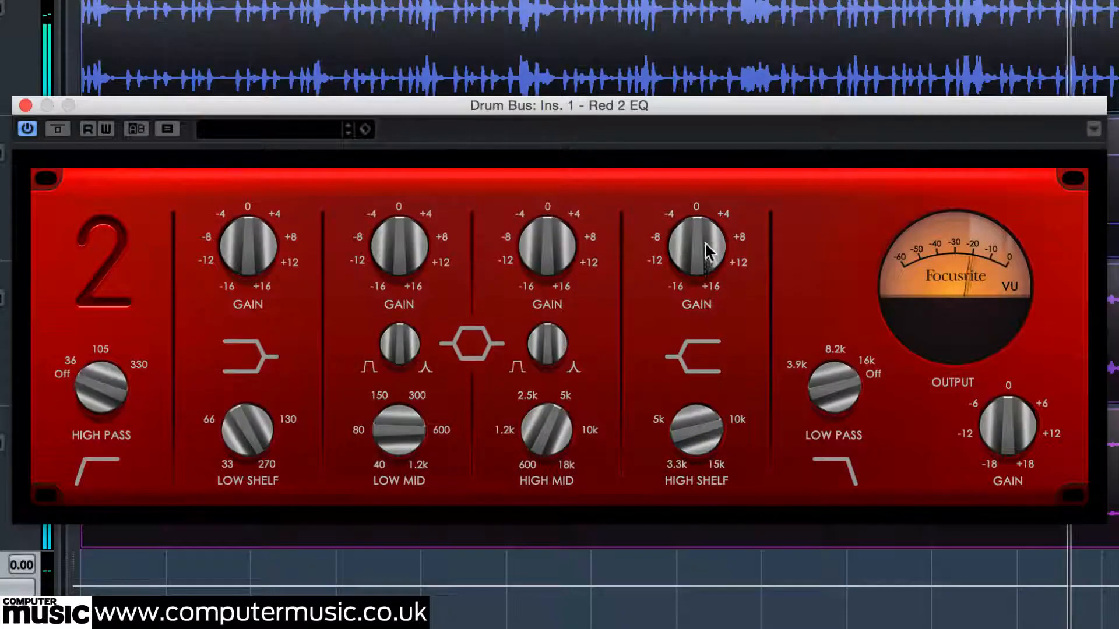
- Try out the EQ's high-shelf band at several gain and frequency settings, finishing with its gain at 0
drag(707, 243, 719, 217)
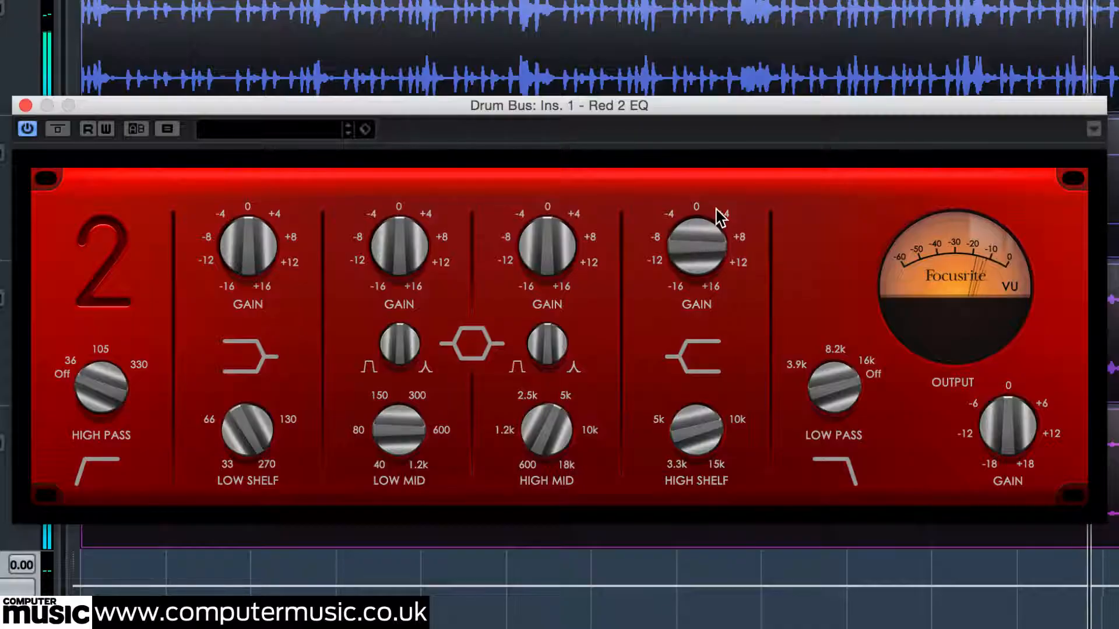
drag(709, 425, 735, 398)
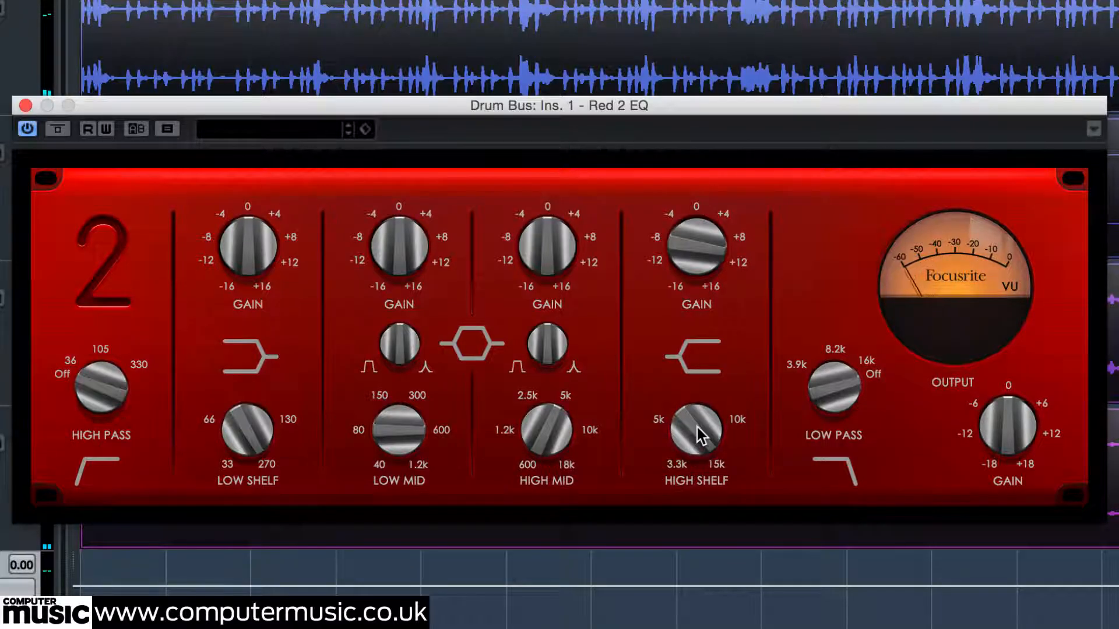
drag(697, 428, 702, 533)
mouse_move(699, 250)
mouse_down()
mouse_move(692, 296)
mouse_move(693, 259)
mouse_up()
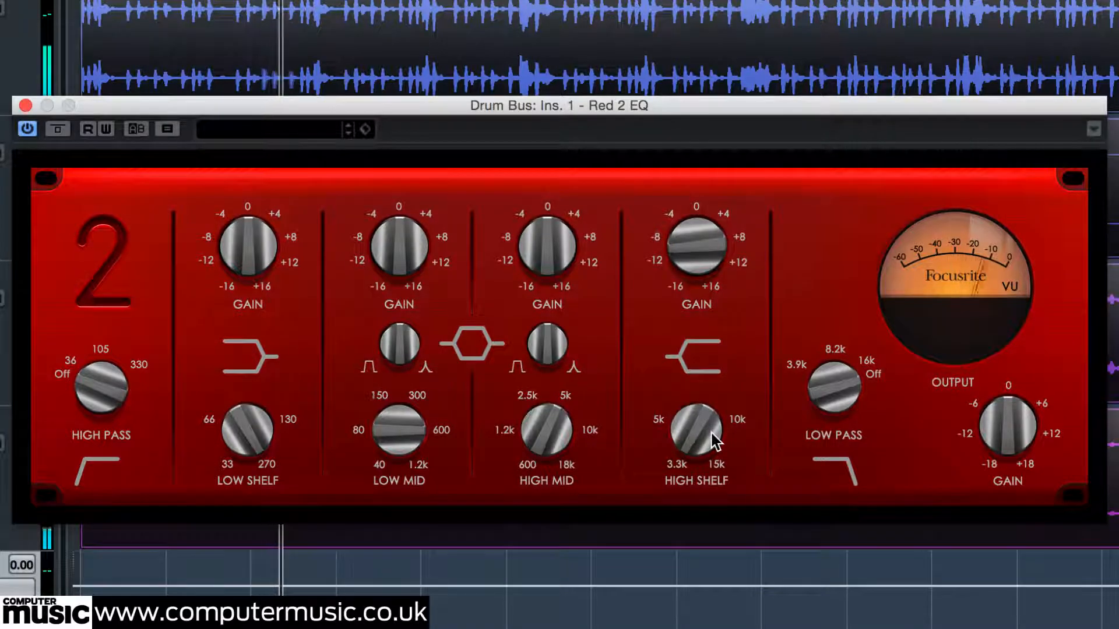
drag(717, 260, 718, 254)
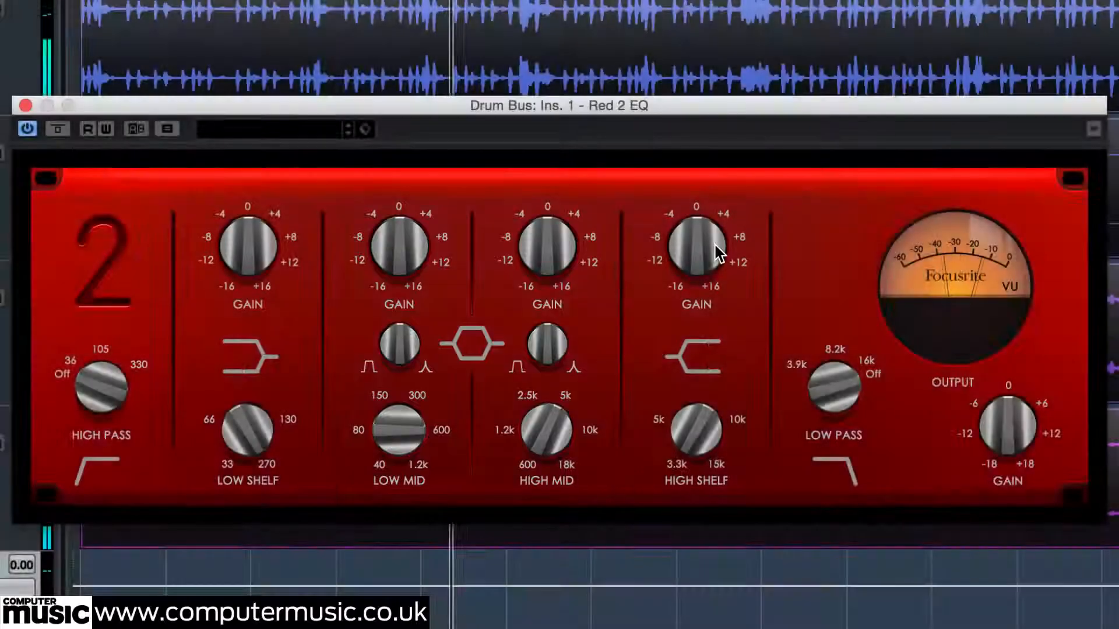
- Sweep the EQ's low-mid frequency and adjust that band's gain
drag(398, 431, 406, 469)
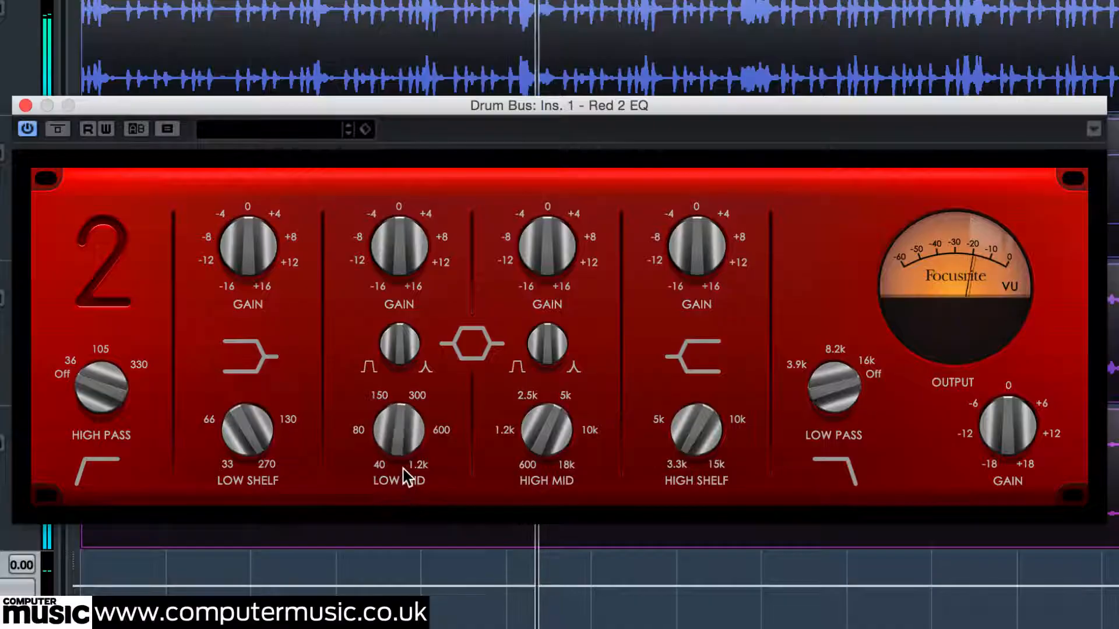
mouse_move(407, 257)
mouse_down()
mouse_move(420, 227)
mouse_move(408, 250)
mouse_move(414, 280)
mouse_move(419, 270)
mouse_up()
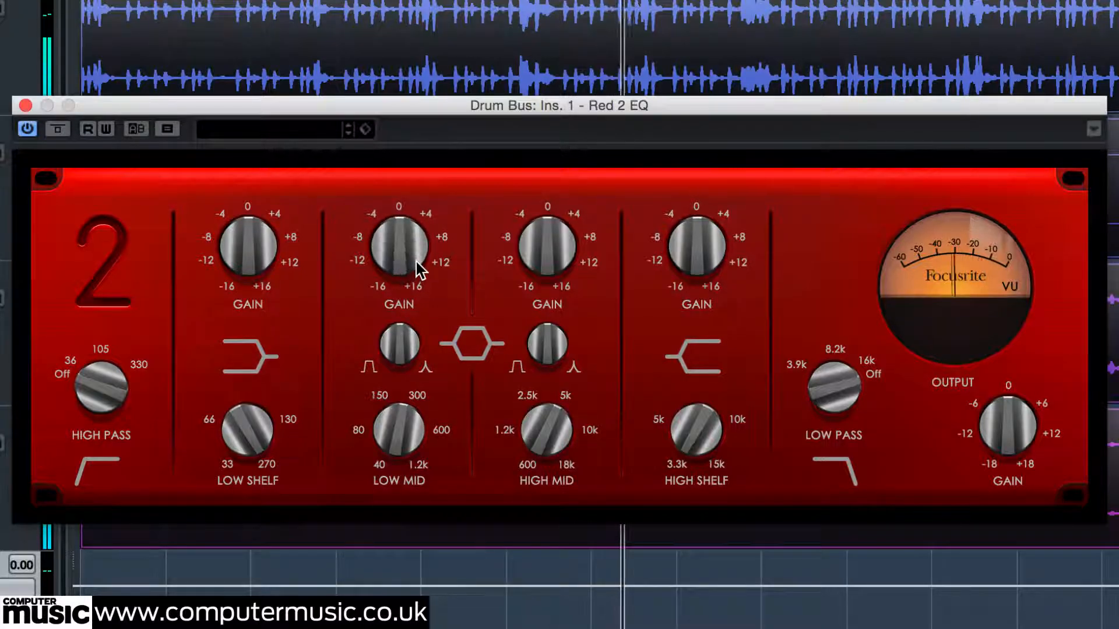
drag(401, 429, 413, 416)
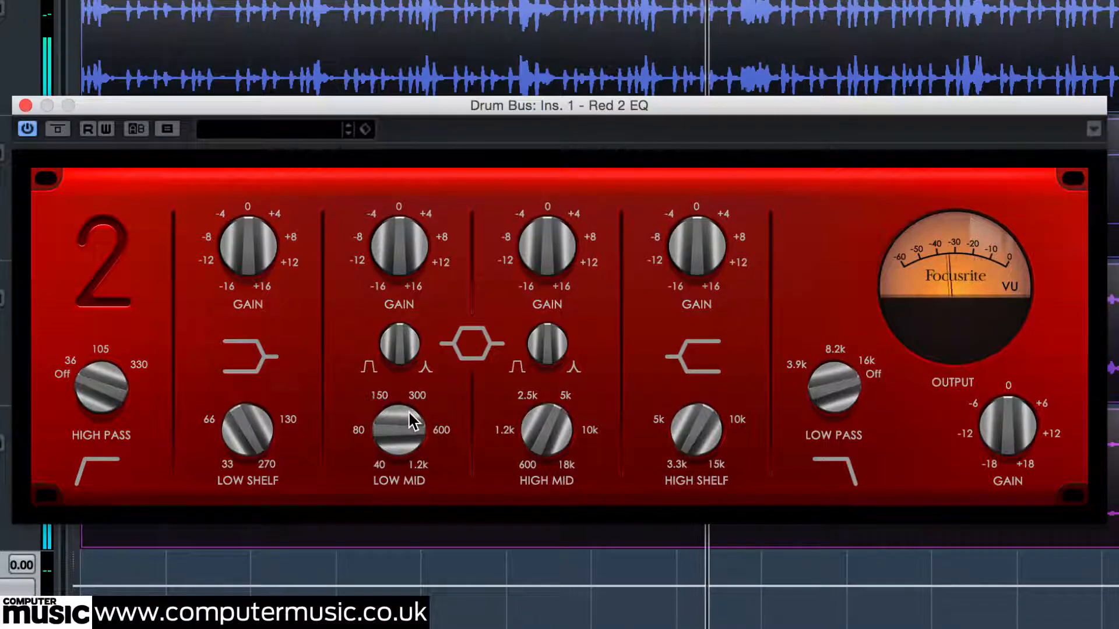
drag(399, 243, 420, 254)
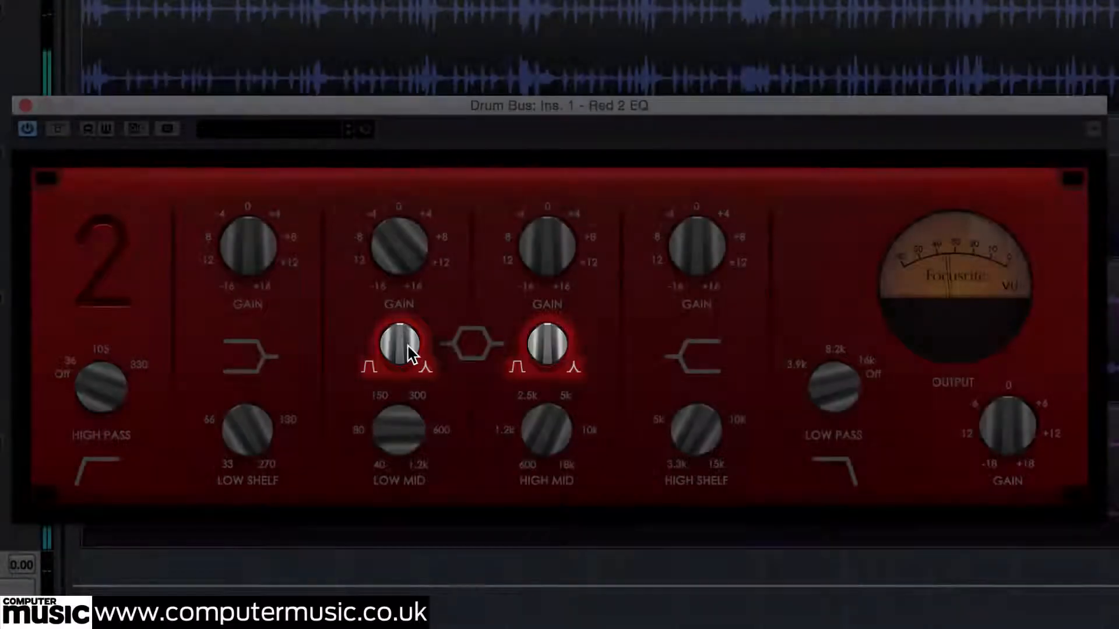
- Adjust the bandwidth of the low-mid band and set the EQ's output gain to 0
drag(408, 354, 408, 408)
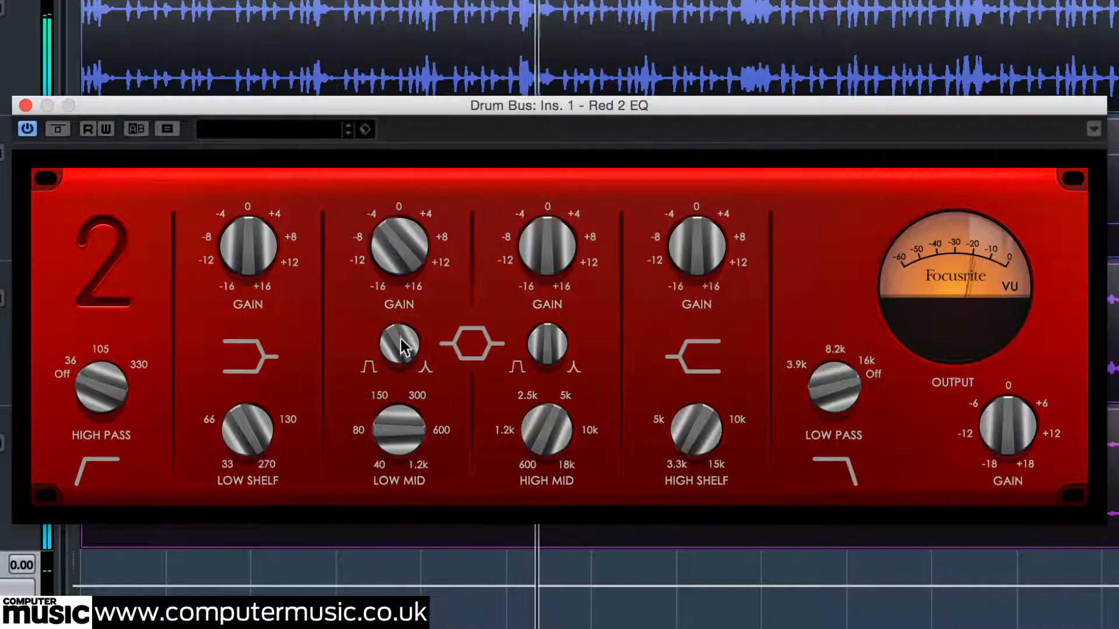
drag(399, 342, 399, 369)
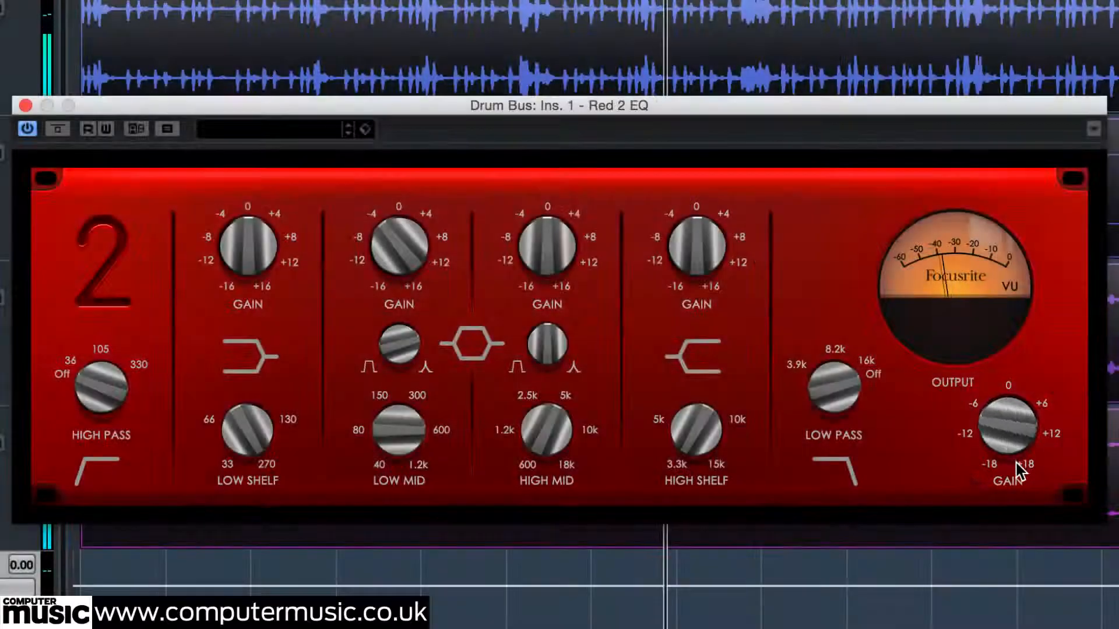
drag(1023, 462, 1031, 429)
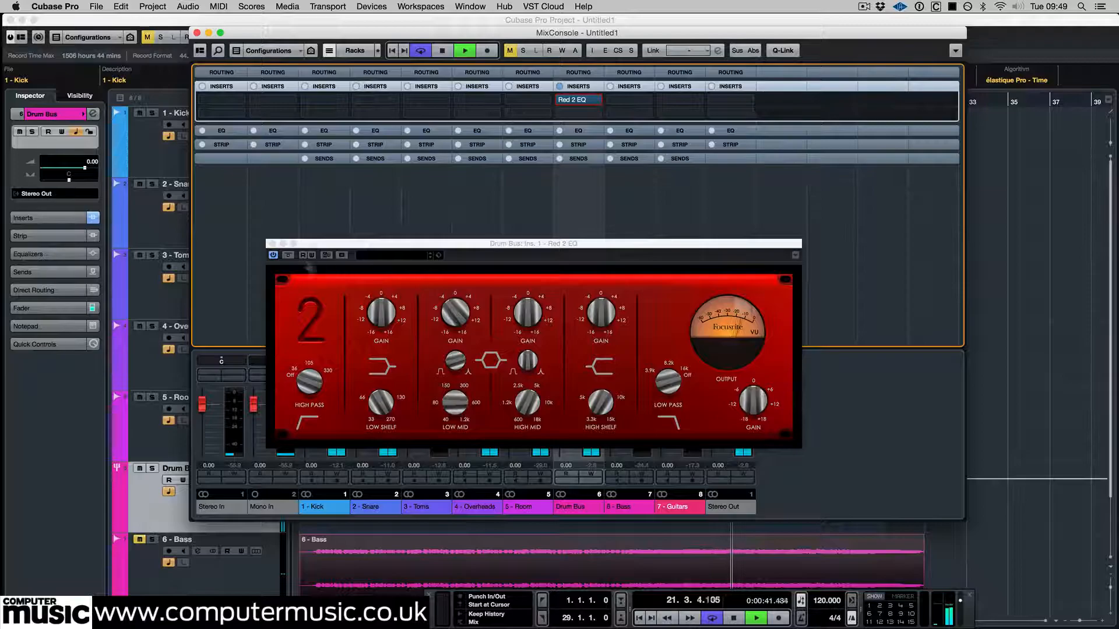
- Switch off and close the Red 2 EQ, and insert the Red 3 Compressor in the second insert slot of the Drum Bus
click(286, 246)
click(596, 116)
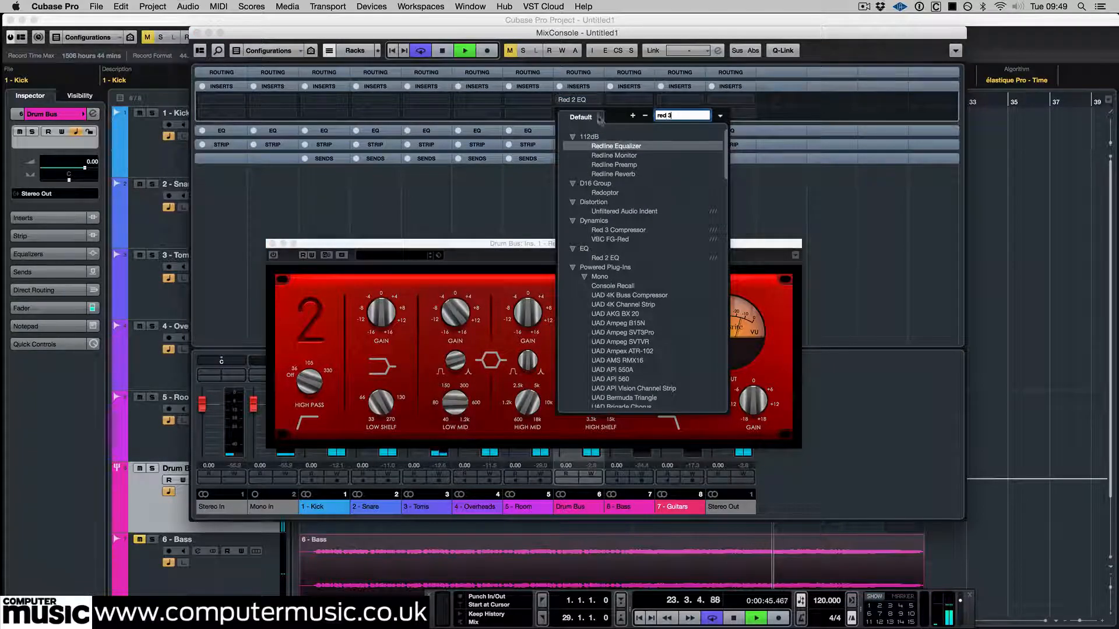
click(464, 205)
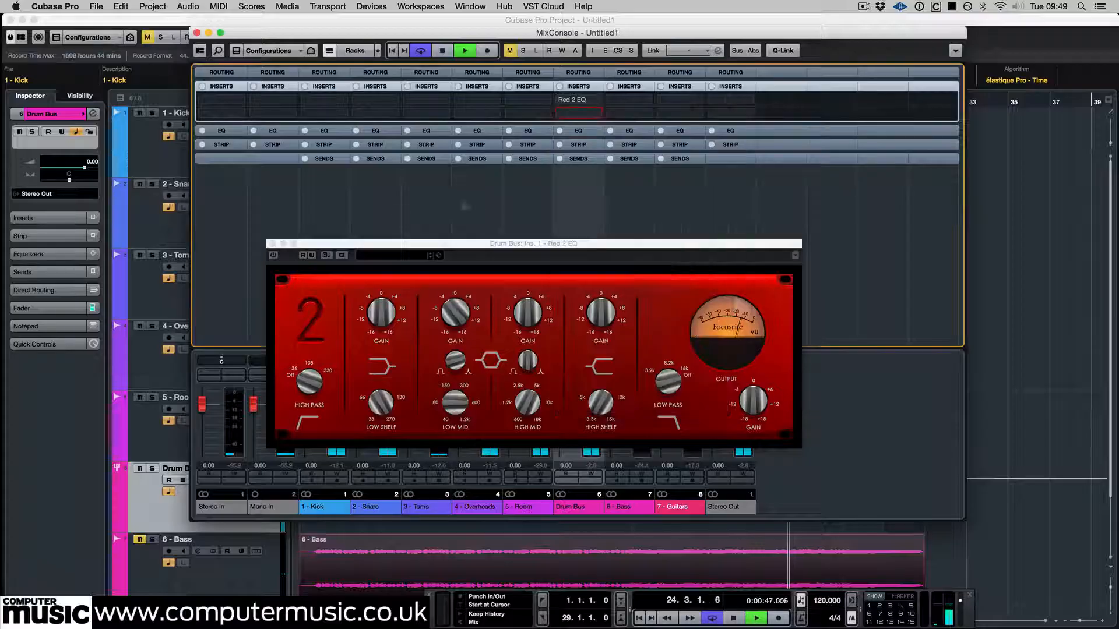
click(272, 243)
click(578, 114)
text(red 3)
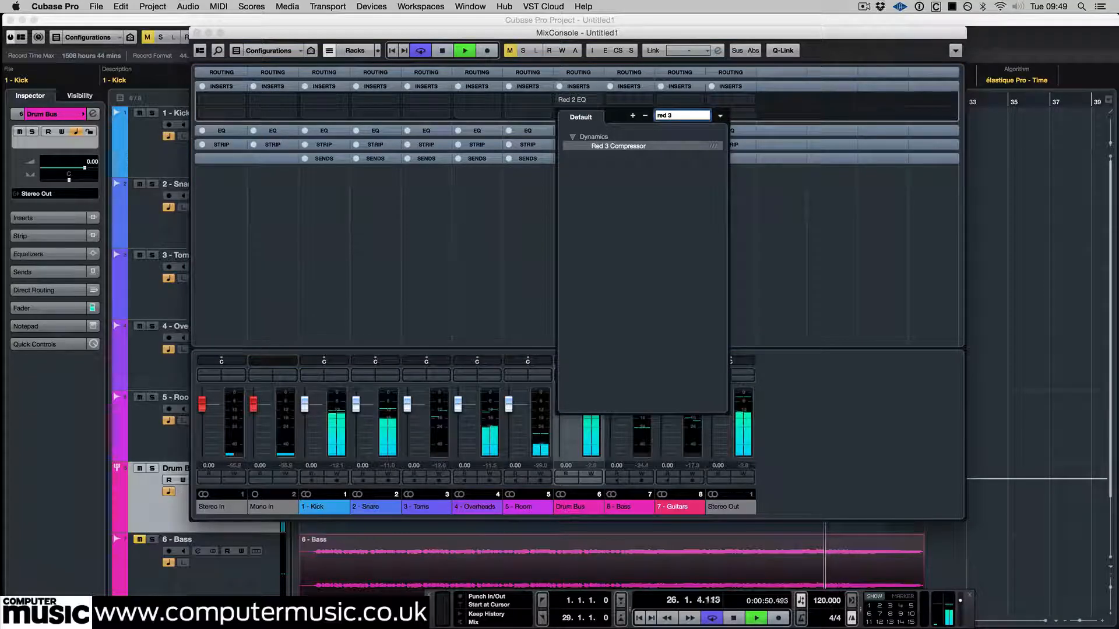
key(Return)
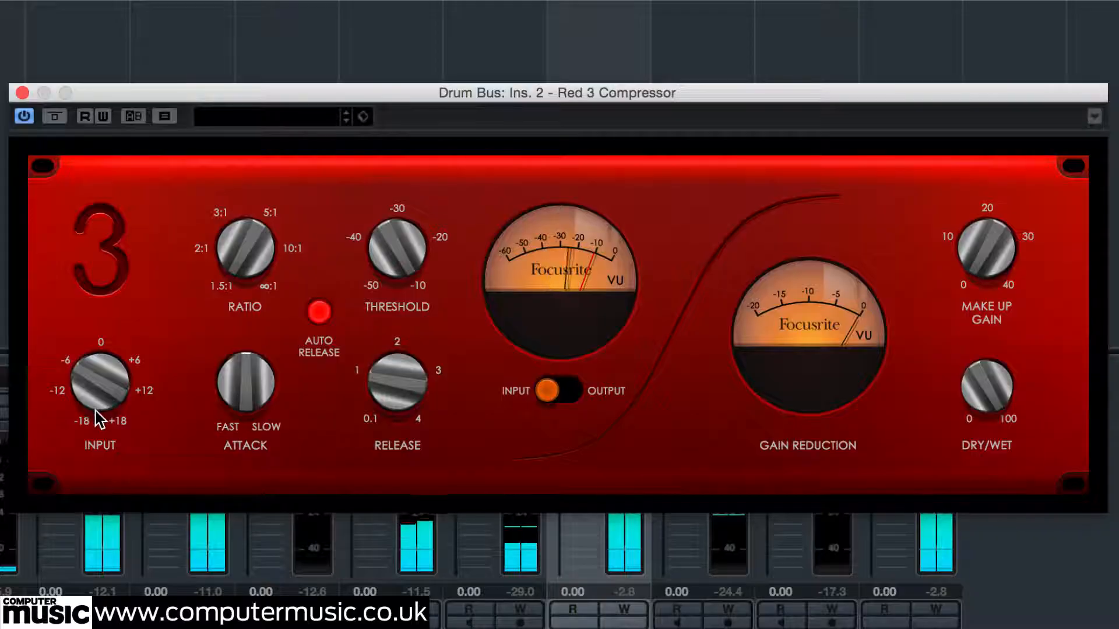
- Reset the compressor's input gain to 0 and try lower and higher threshold settings
double_click(104, 391)
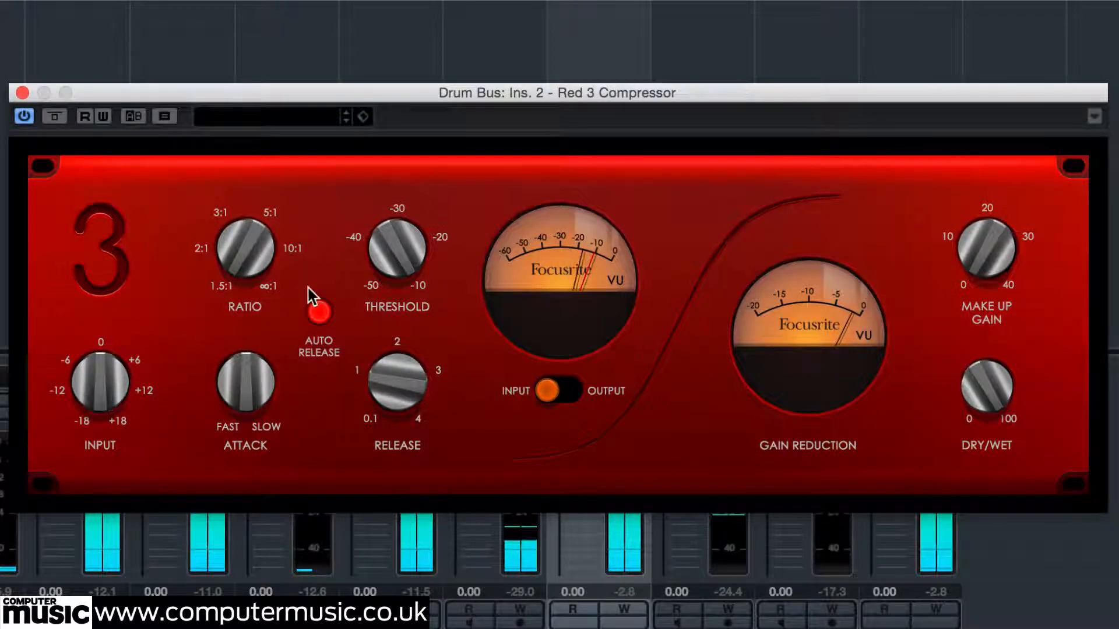
mouse_move(418, 261)
mouse_down()
mouse_move(400, 269)
mouse_move(388, 344)
mouse_move(412, 243)
mouse_up()
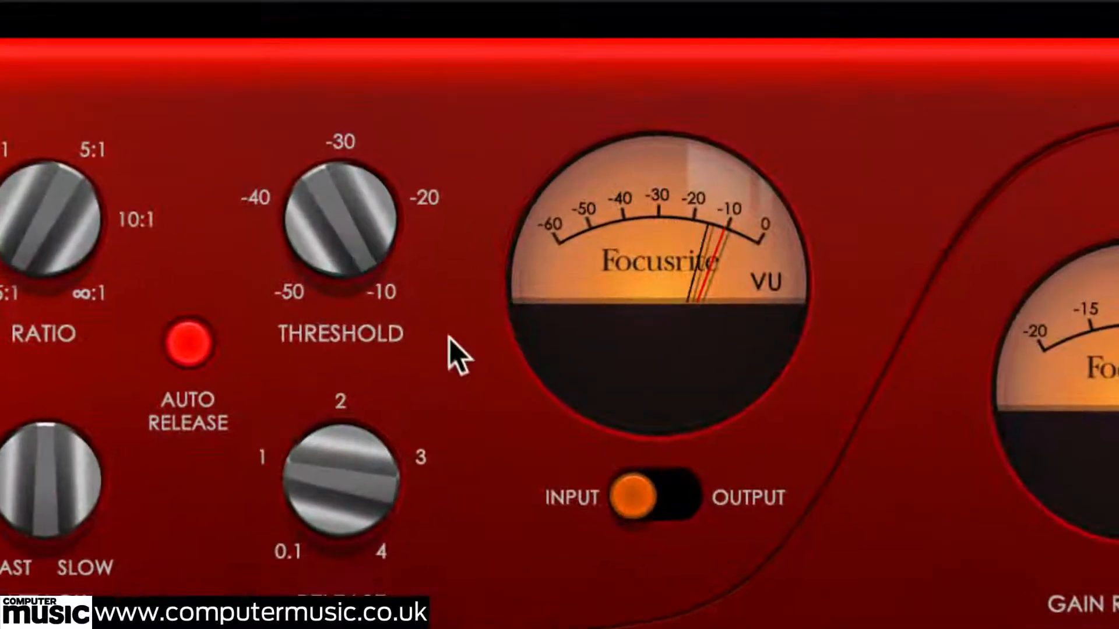
drag(342, 201, 343, 300)
drag(366, 228, 374, 146)
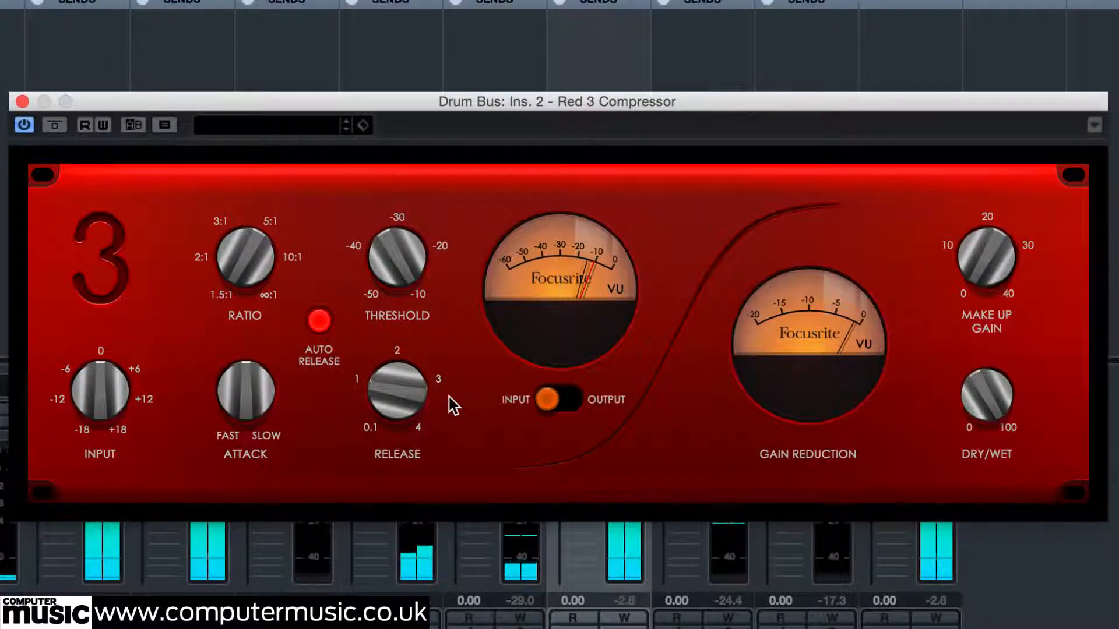
- Compare the compressor's output and input levels on the VU meter, leaving the meter set to input
click(554, 402)
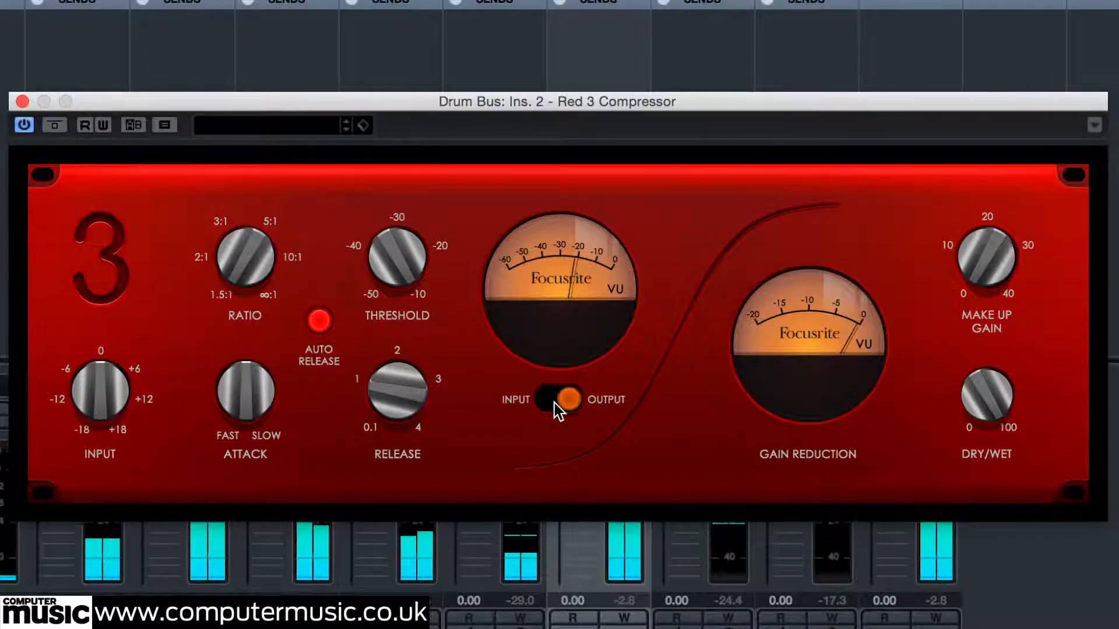
click(555, 403)
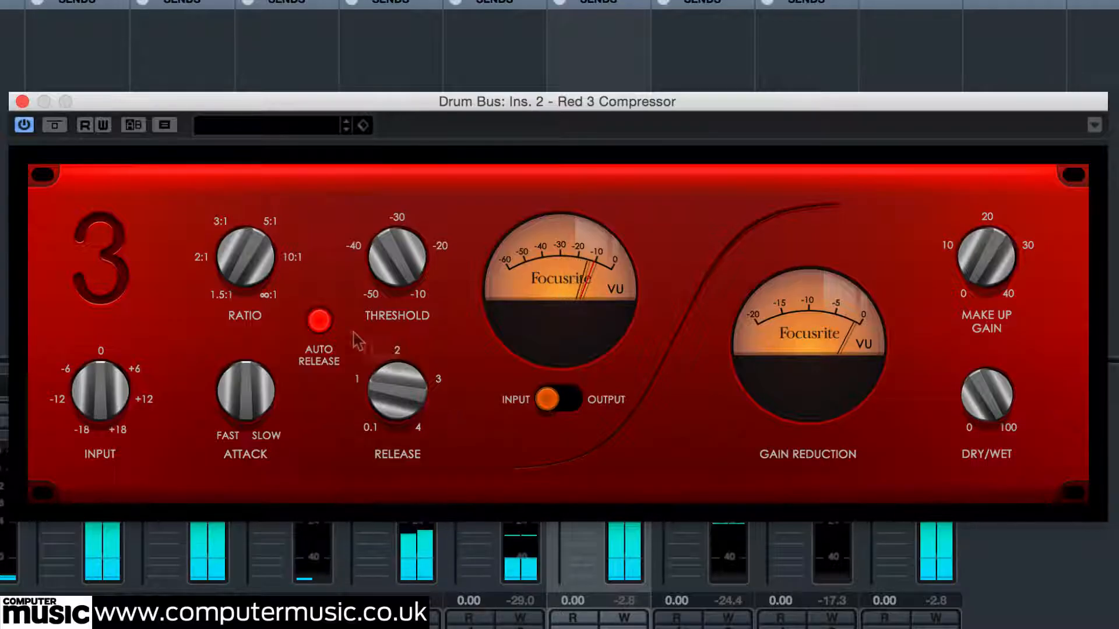
- Set the compressor's threshold to -30 and try different ratio settings
drag(252, 256, 278, 257)
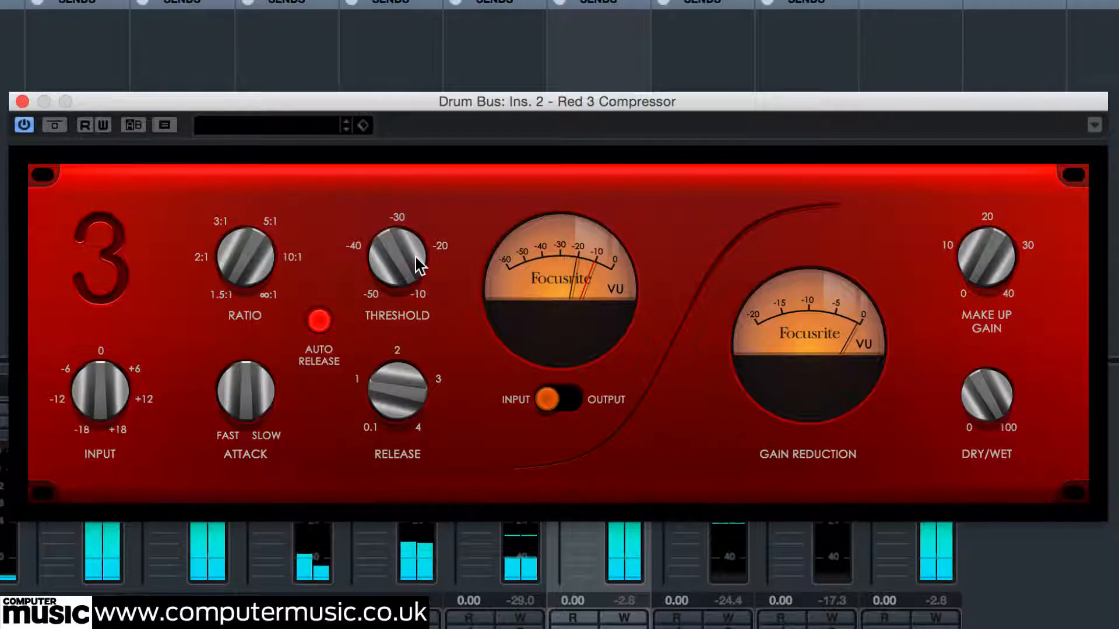
drag(415, 265, 399, 316)
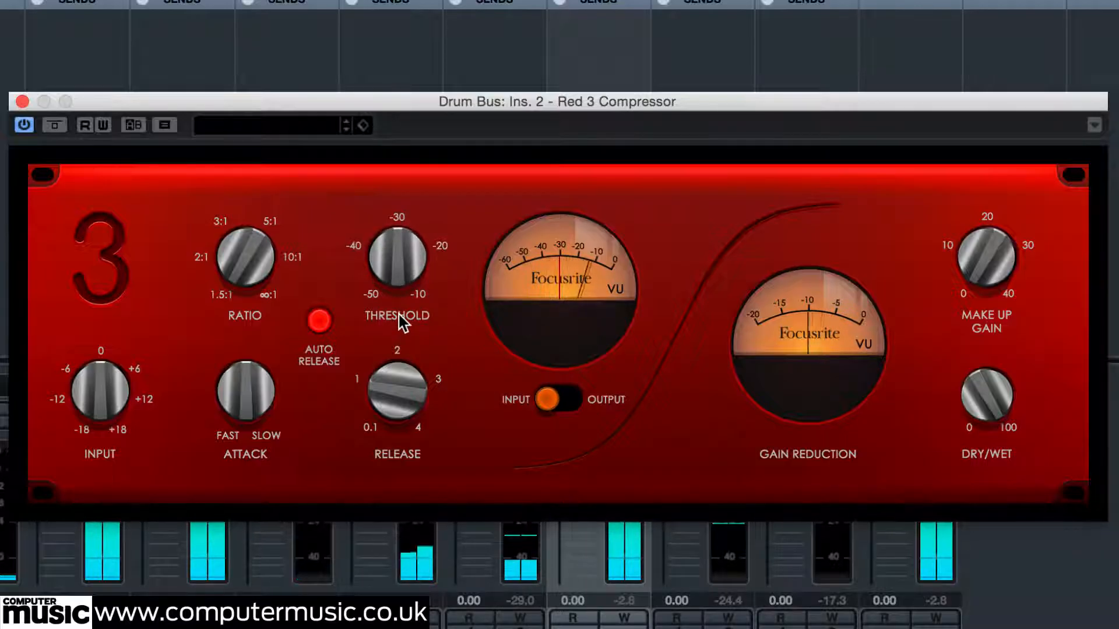
drag(252, 253, 292, 118)
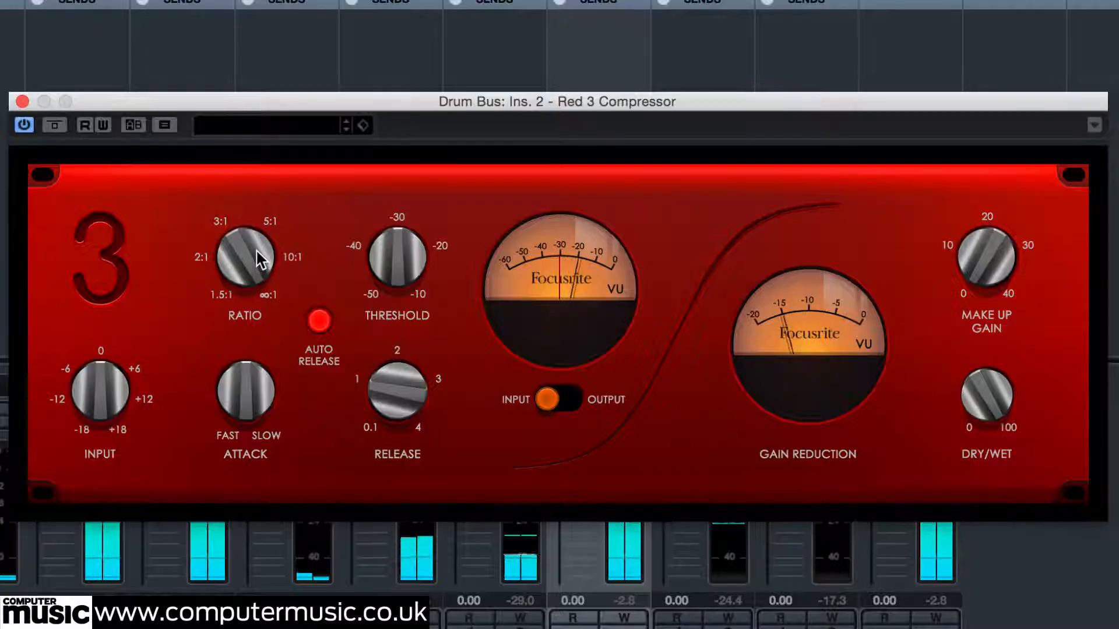
drag(257, 246, 249, 379)
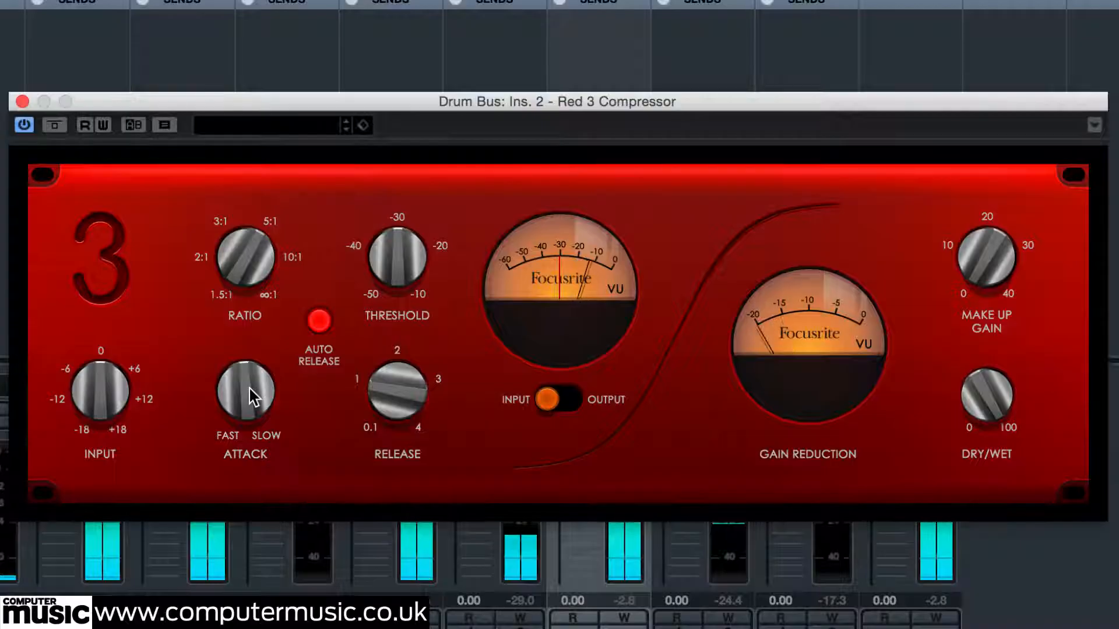
- Try faster and slower attack settings on the compressor, and return the attack to near the middle
drag(250, 396, 249, 461)
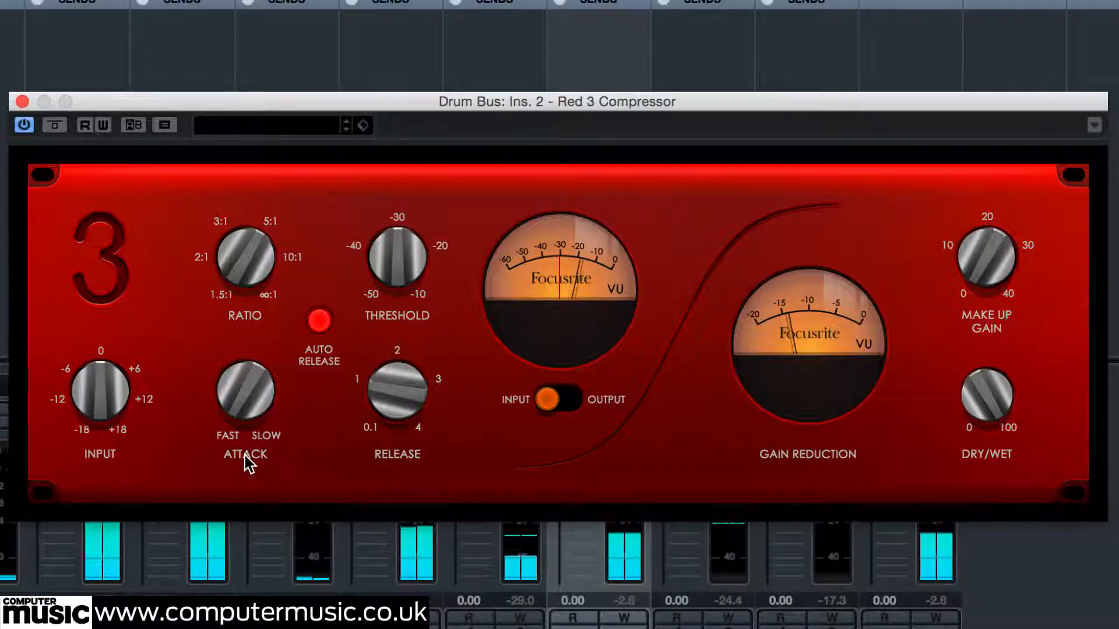
drag(250, 463, 251, 425)
drag(265, 361, 273, 326)
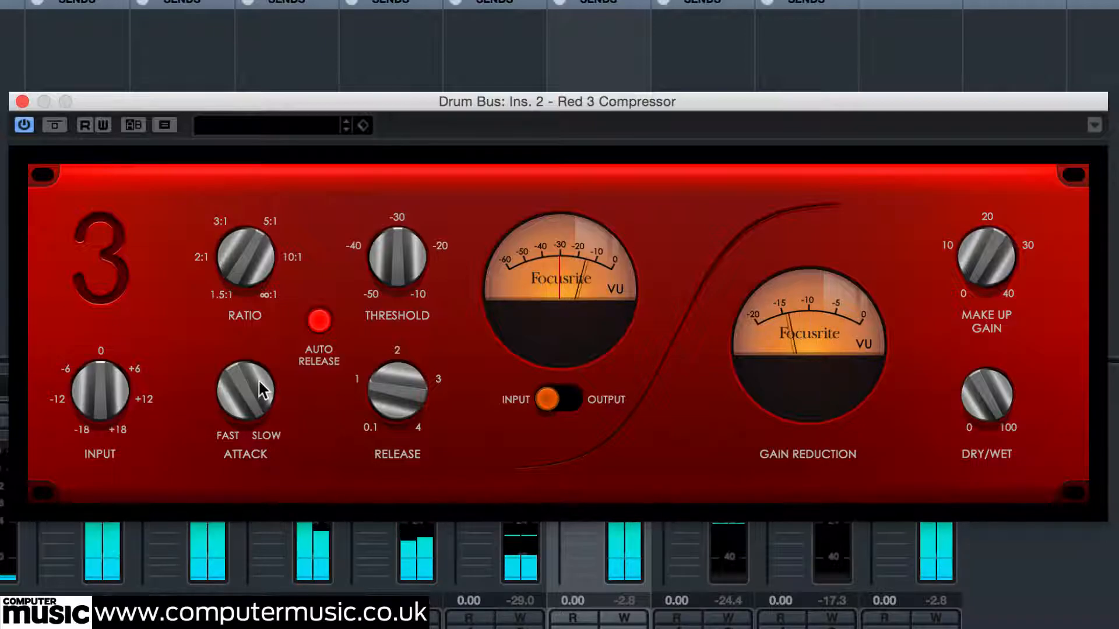
drag(254, 391, 257, 462)
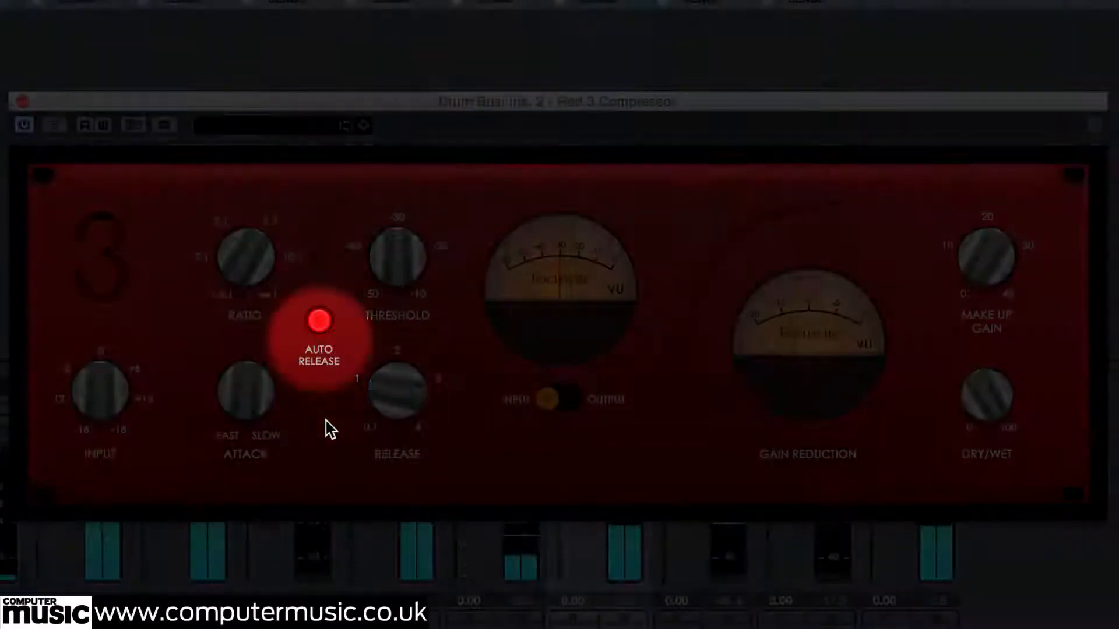
- Try different release times with auto release off, switch auto release back on and set the release to 2
click(320, 322)
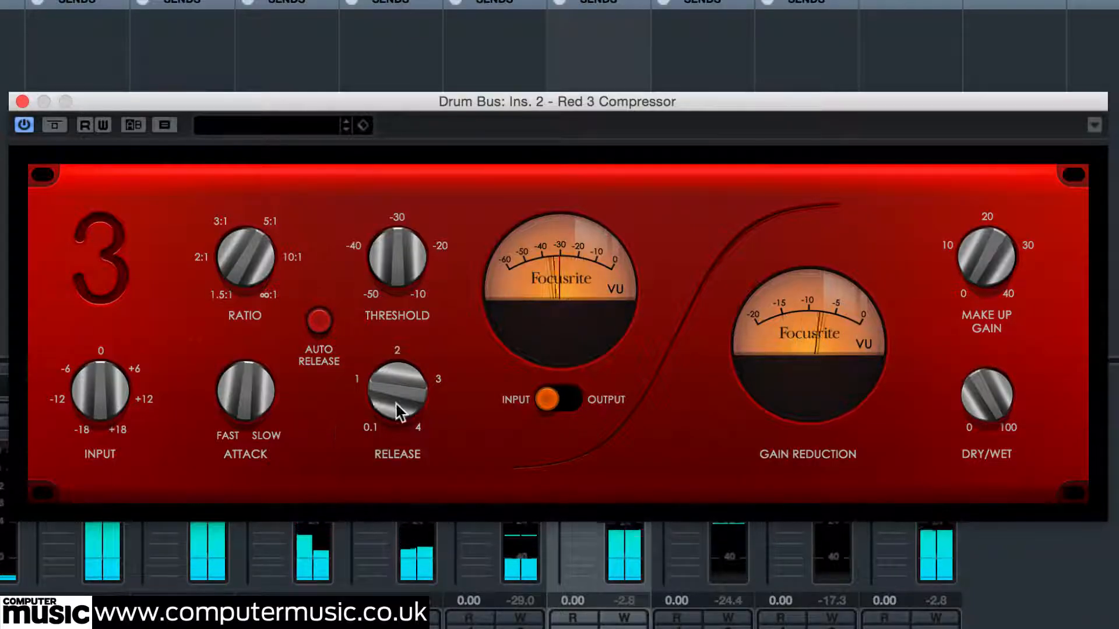
drag(399, 396, 397, 424)
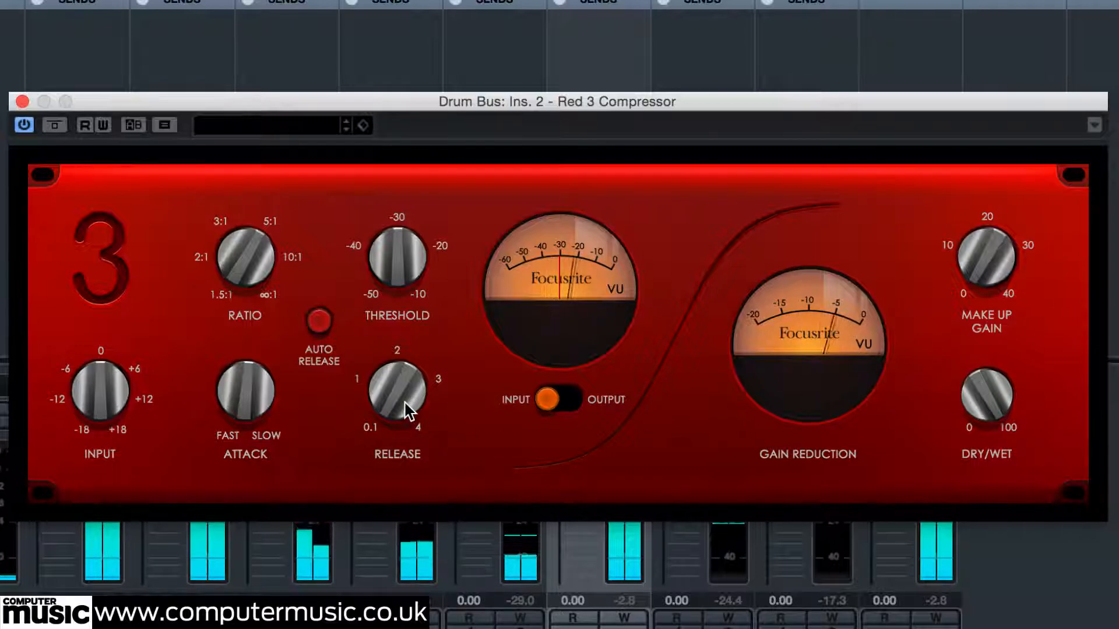
drag(405, 391, 431, 316)
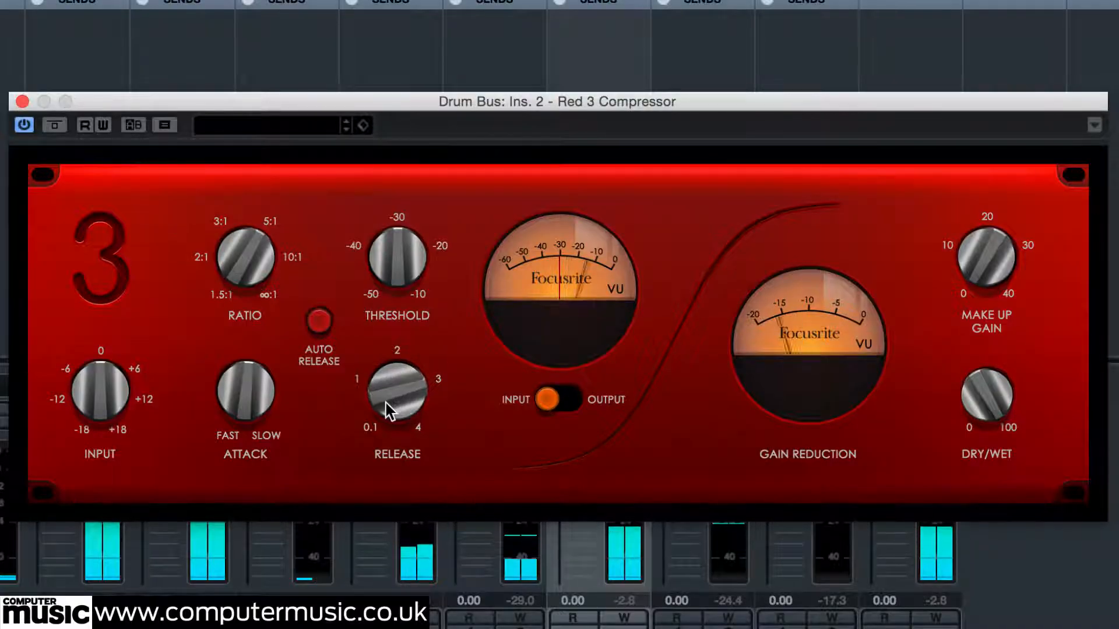
drag(388, 391, 393, 469)
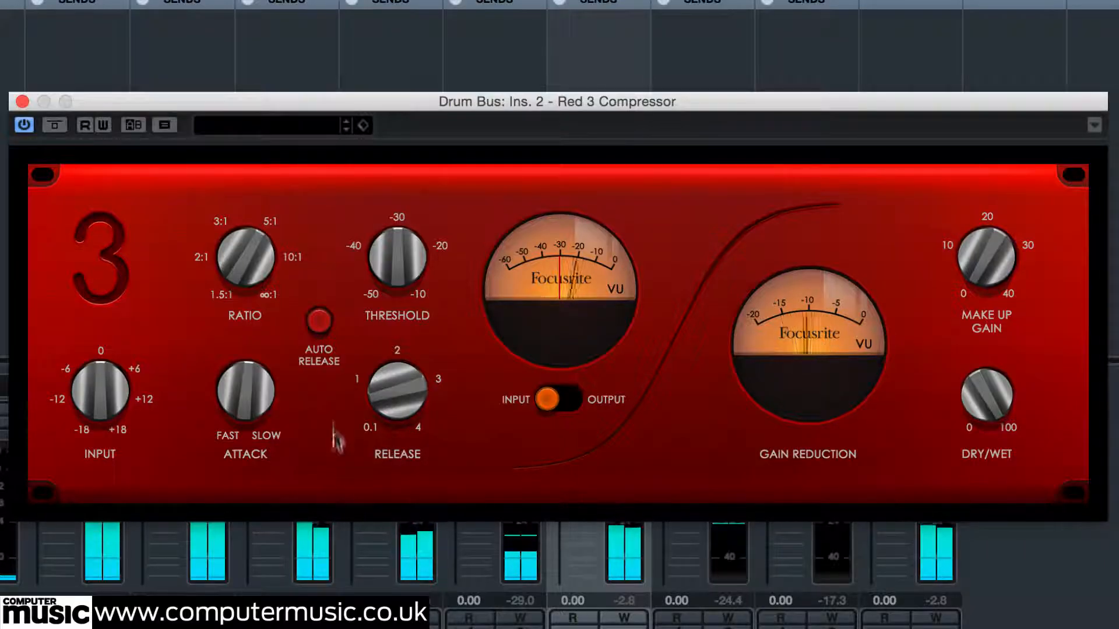
click(321, 322)
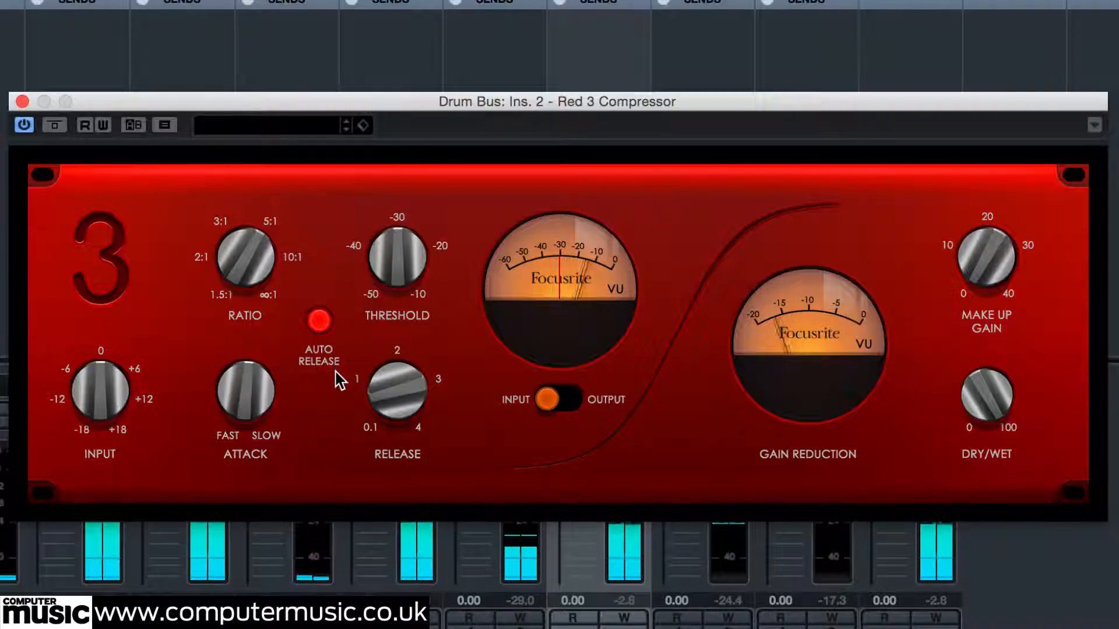
drag(396, 408, 414, 376)
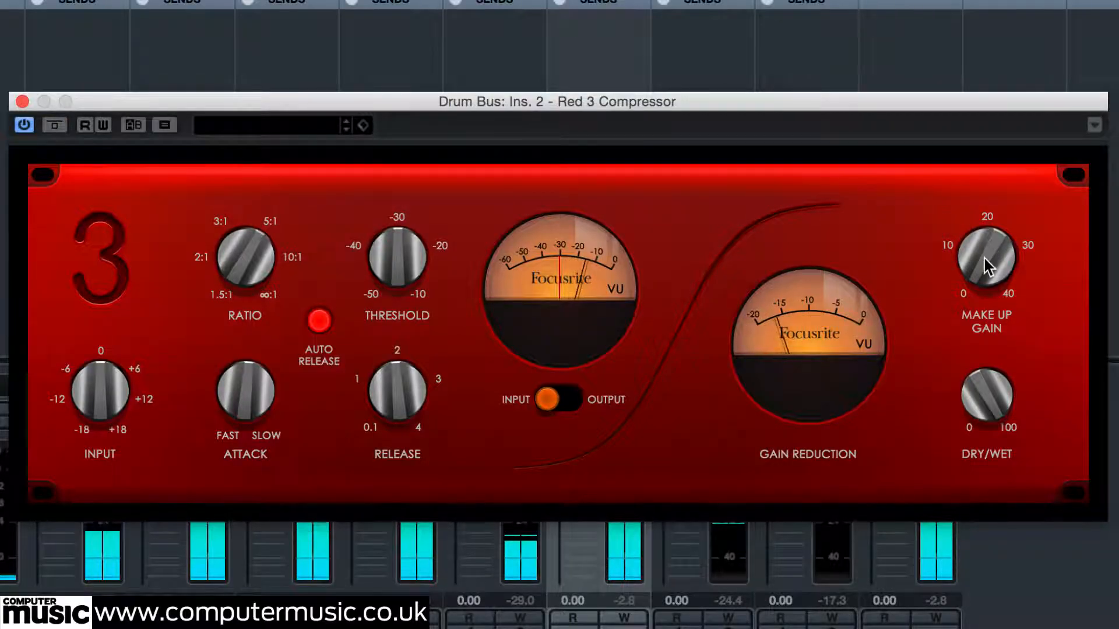
- Raise the compressor's make-up gain and readjust the release time with auto release switched off
drag(992, 234, 1002, 223)
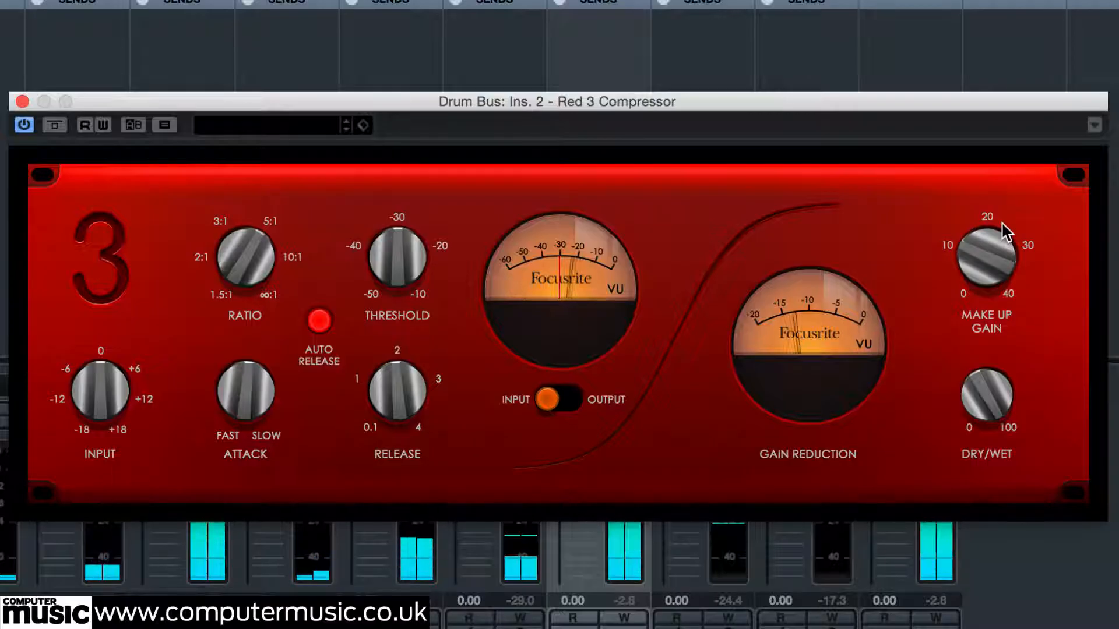
click(319, 320)
drag(389, 392, 392, 430)
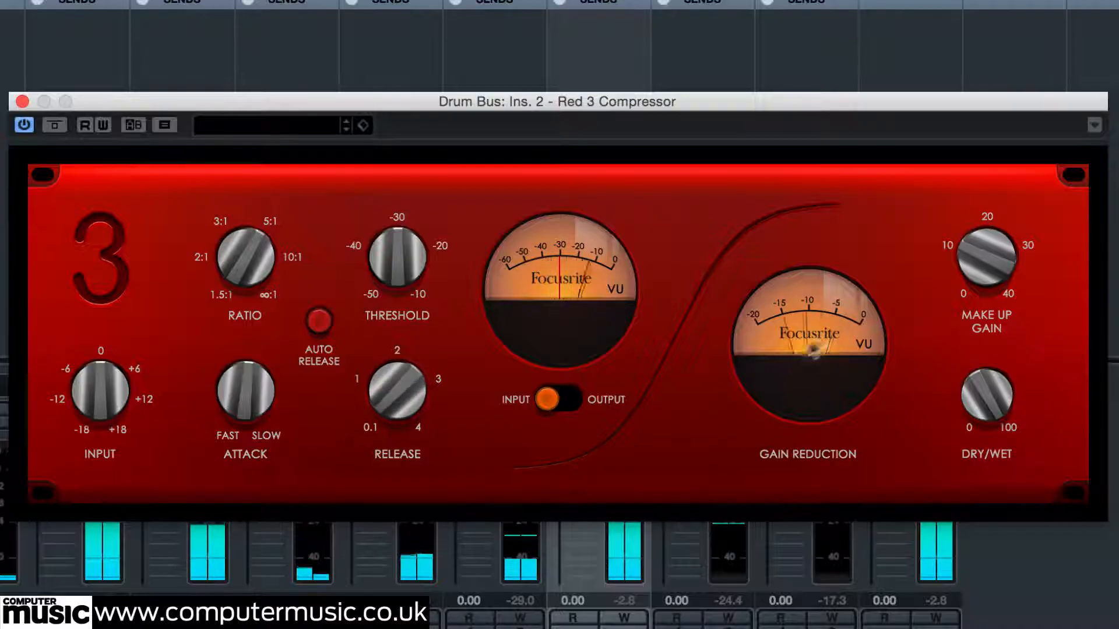
- Bypass the compressor briefly for comparison and set its dry/wet mix to about halfway
click(56, 126)
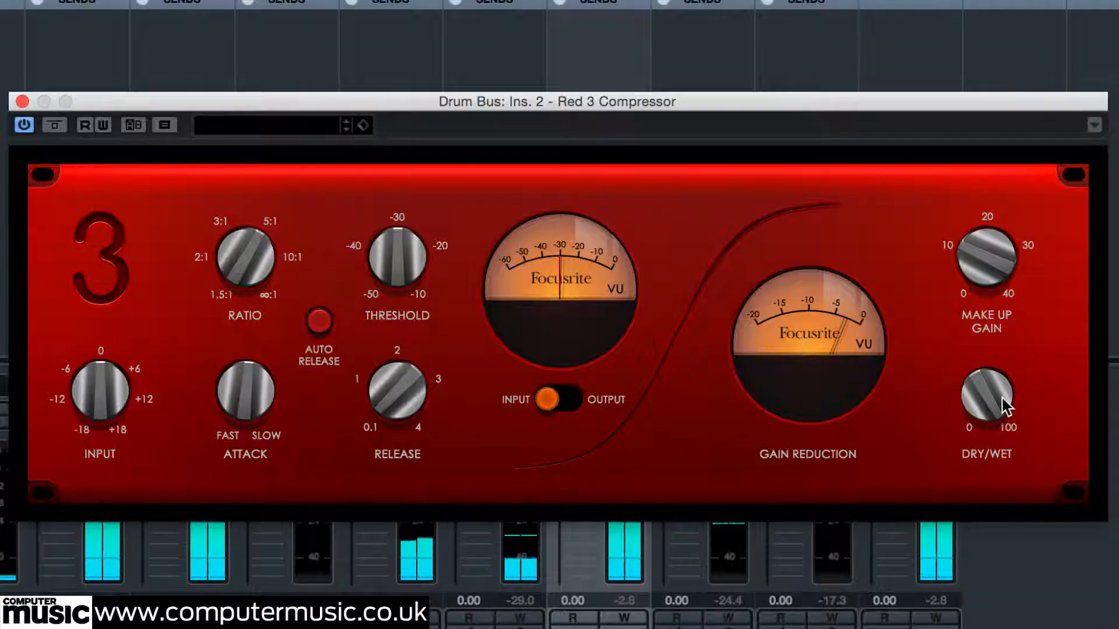
drag(991, 386, 1027, 458)
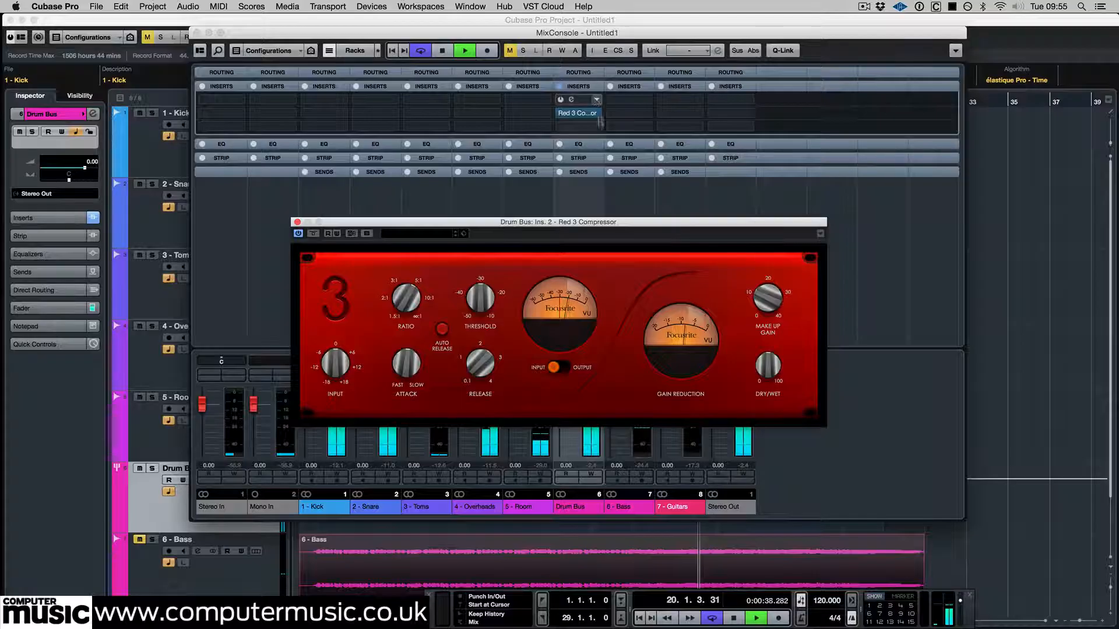
- Remove the Red 2 EQ and Red 3 Compressor from the Drum Bus inserts
click(594, 101)
click(600, 127)
click(595, 112)
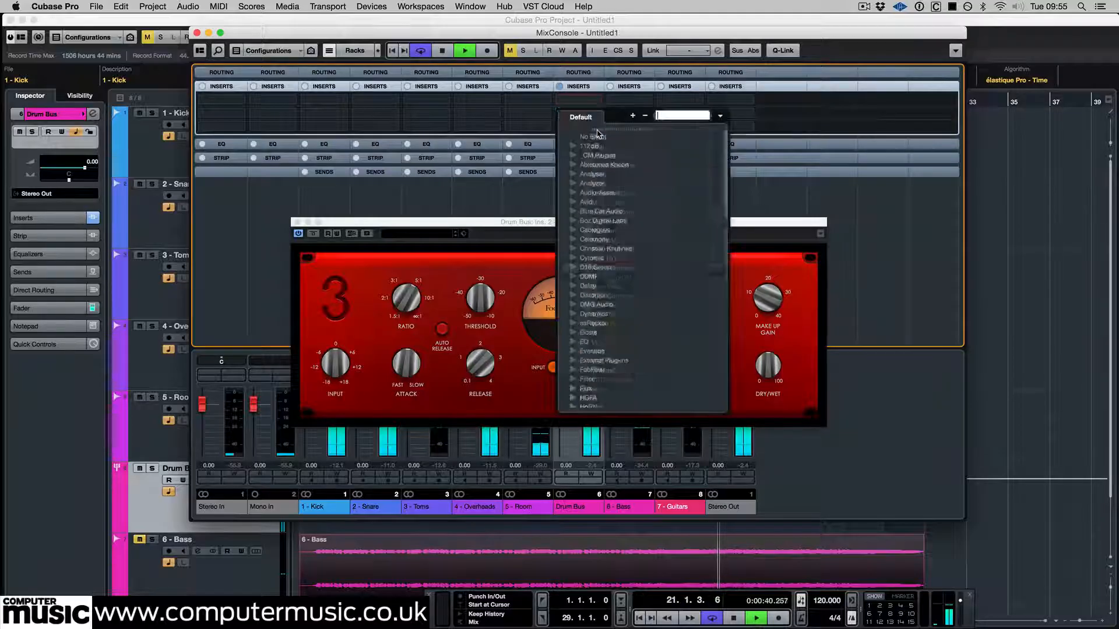
click(600, 138)
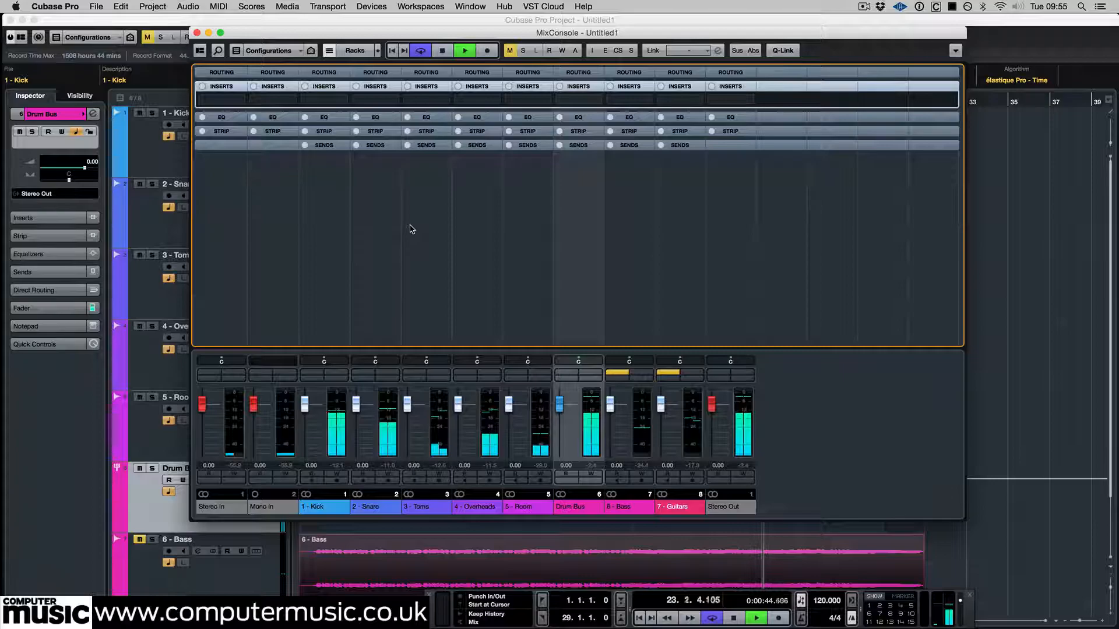
- Unmute the Bass and Guitars channels in the mixer
click(617, 372)
click(668, 372)
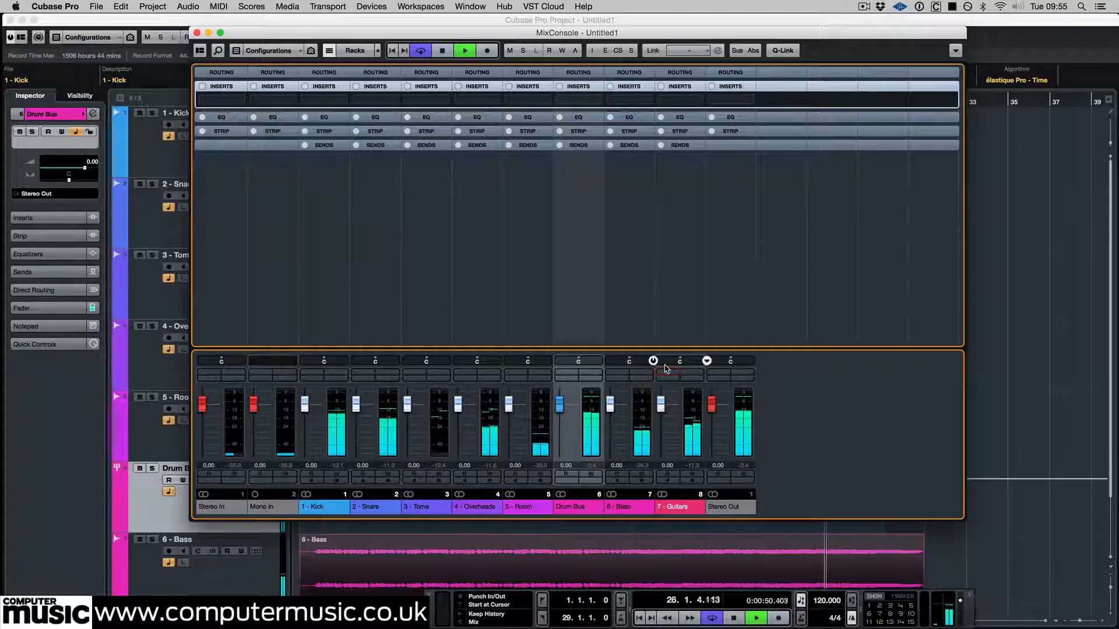
- Insert the Red 2 EQ in the first insert slot of the Kick channel
click(324, 99)
text(red 2)
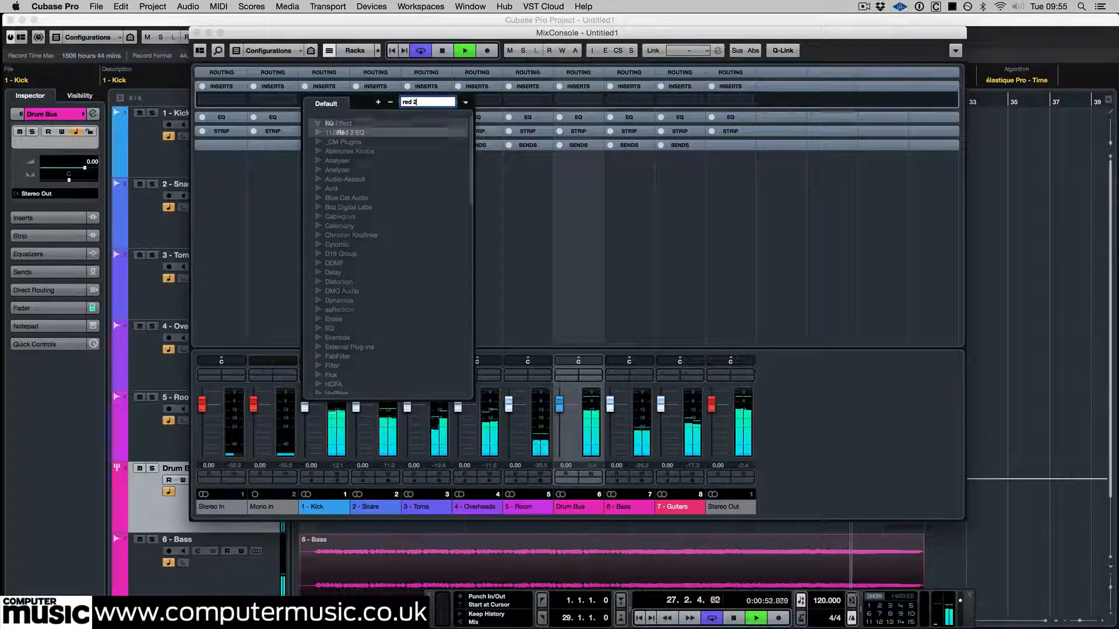
key(Return)
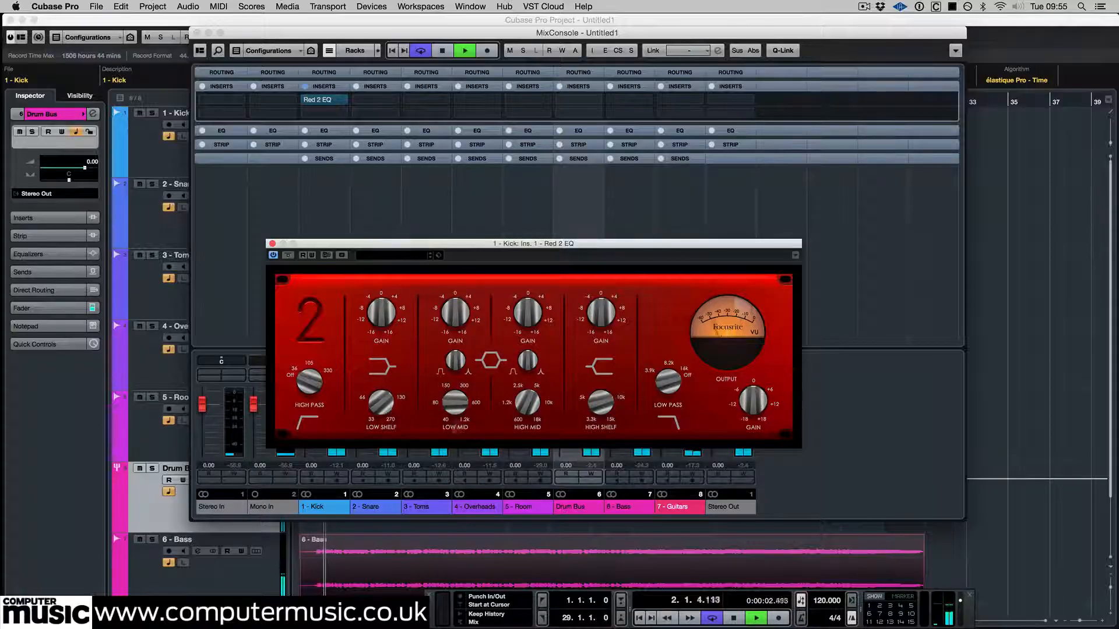
- With the Kick channel soloed, shape the EQ's low-mid band by adjusting its frequency, cutting its gain and changing its bandwidth
drag(456, 398, 458, 406)
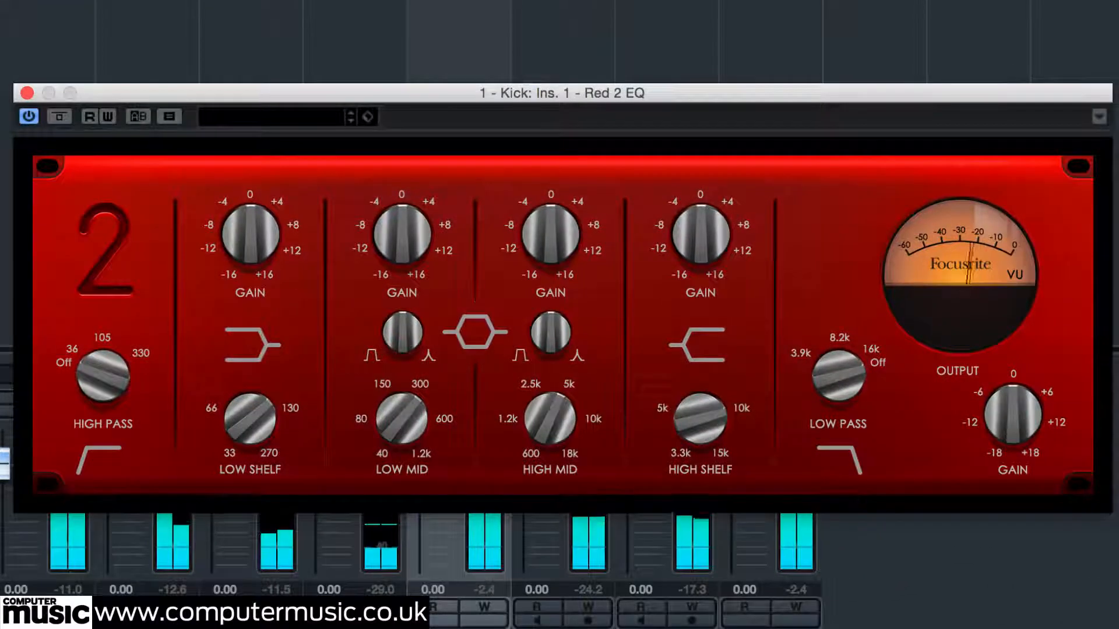
click(1, 398)
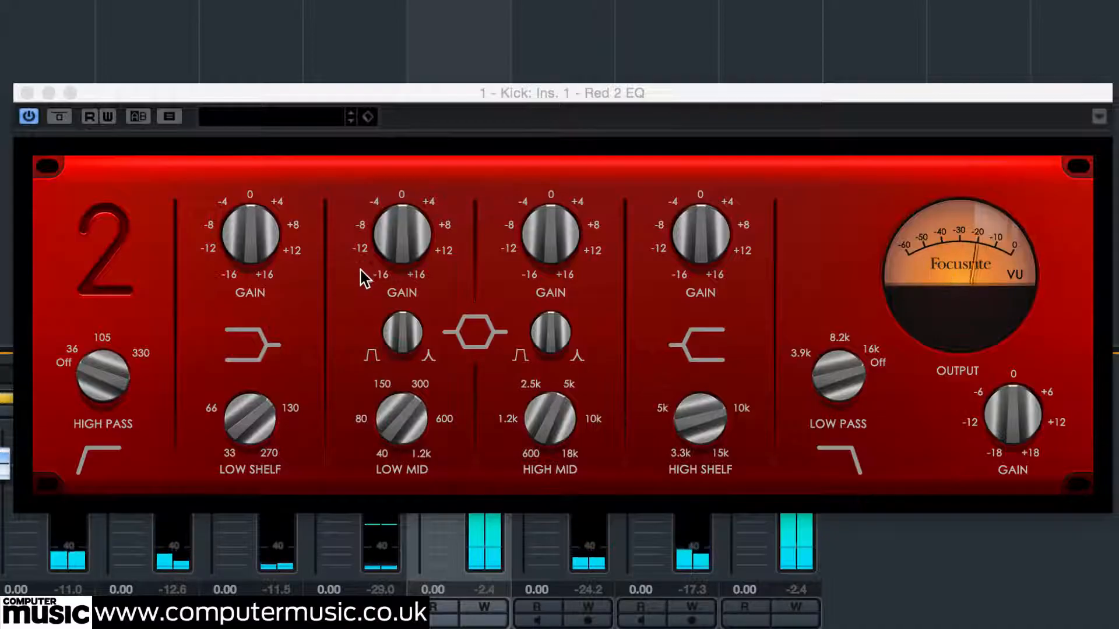
drag(405, 242, 392, 299)
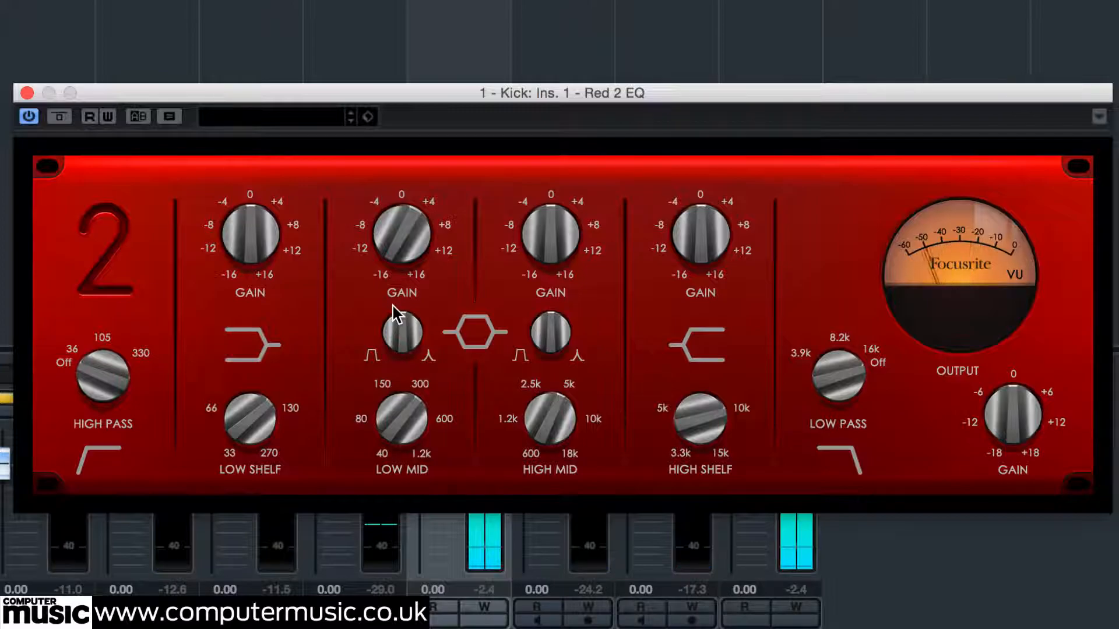
drag(398, 238, 429, 280)
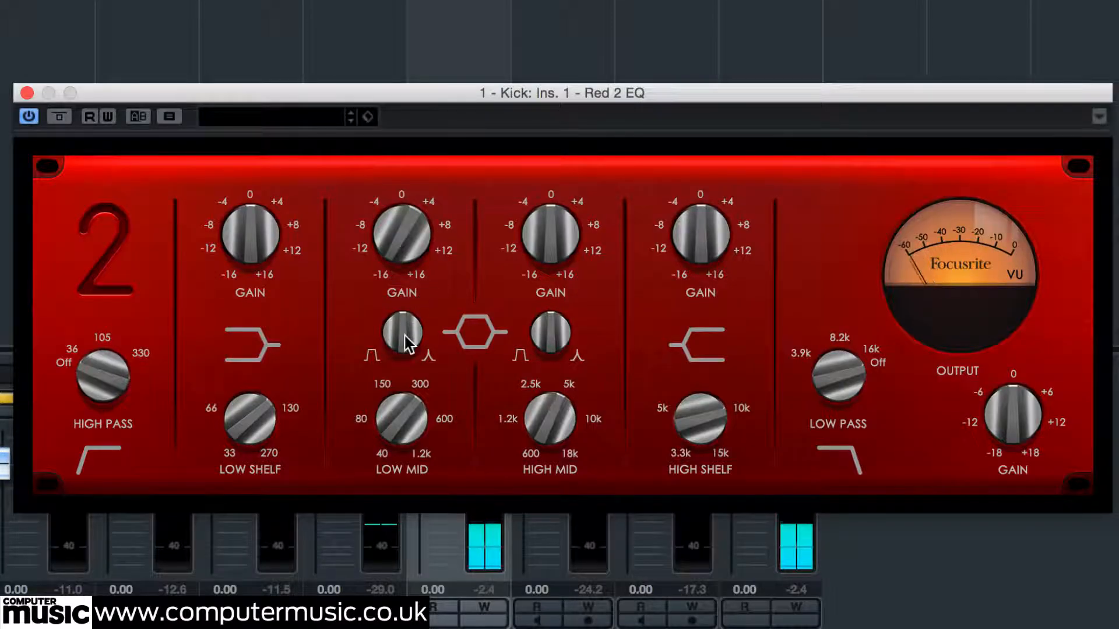
drag(405, 335, 402, 392)
drag(416, 313, 418, 352)
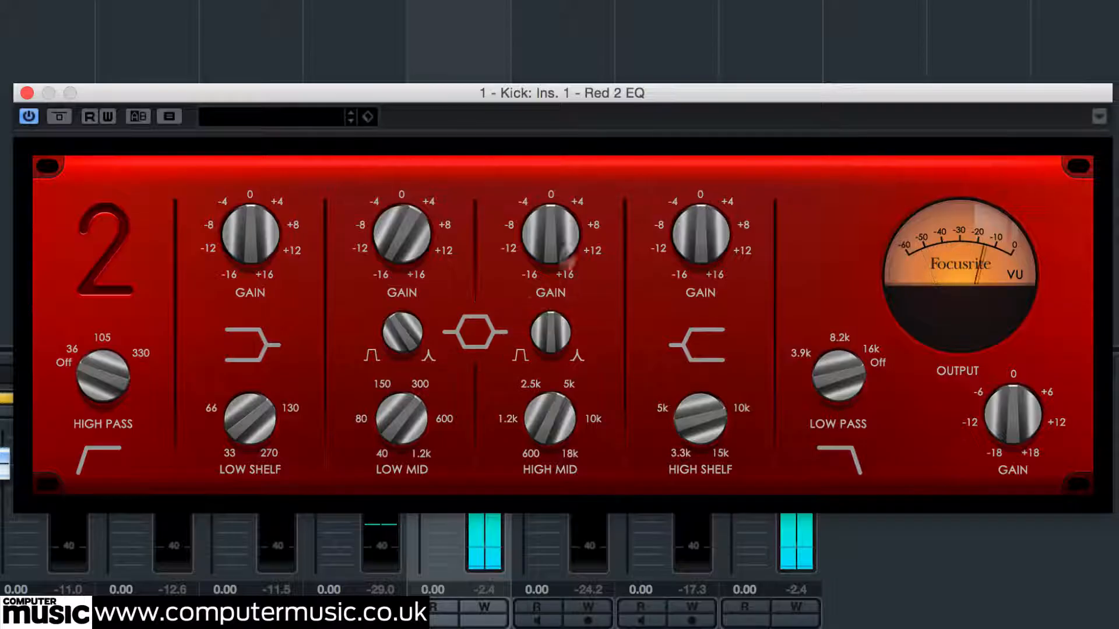
- Boost the Kick EQ's high-mid gain to about +12 and fine-tune that band's frequency
drag(564, 243, 584, 203)
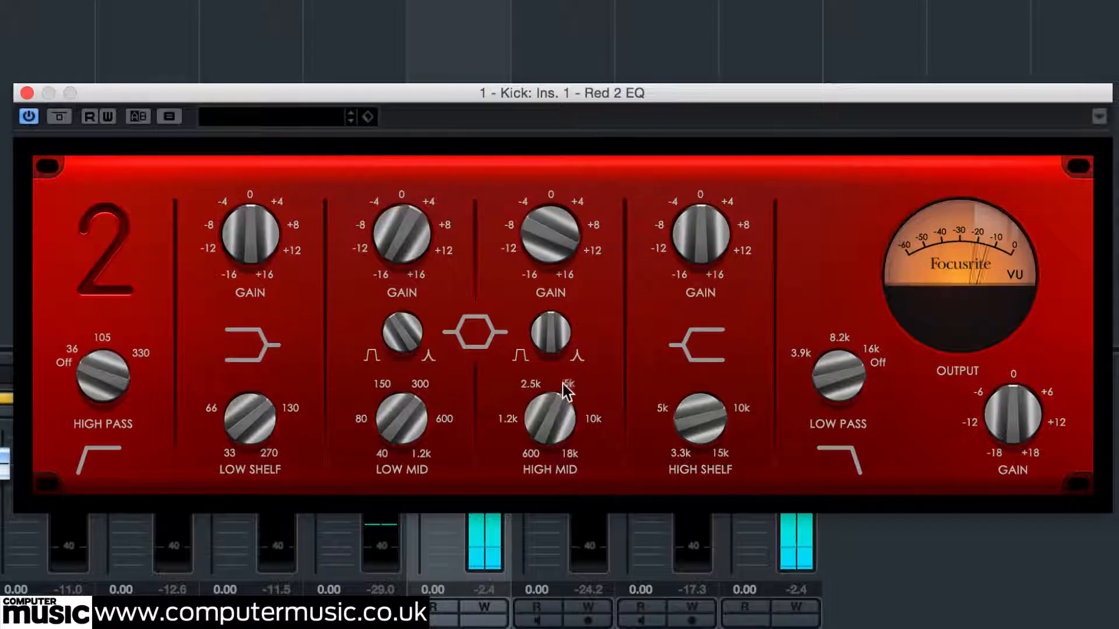
mouse_move(558, 415)
mouse_down()
mouse_move(553, 437)
mouse_move(567, 383)
mouse_move(561, 402)
mouse_up()
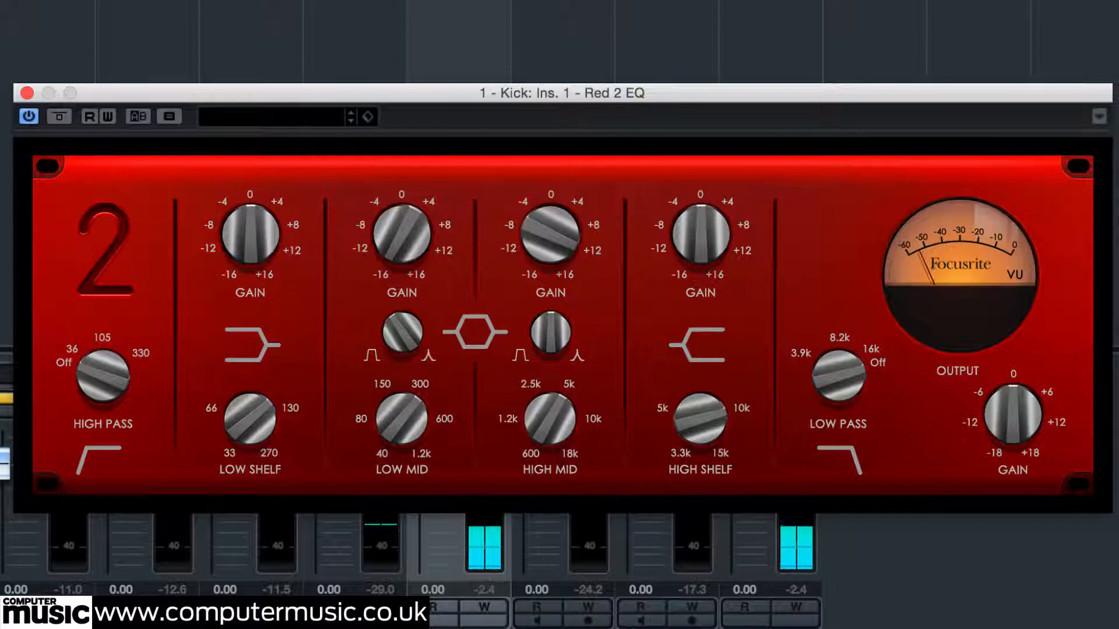
- Insert the Red 3 Compressor in the Kick channel's second insert slot and place its window below the EQ
click(4, 185)
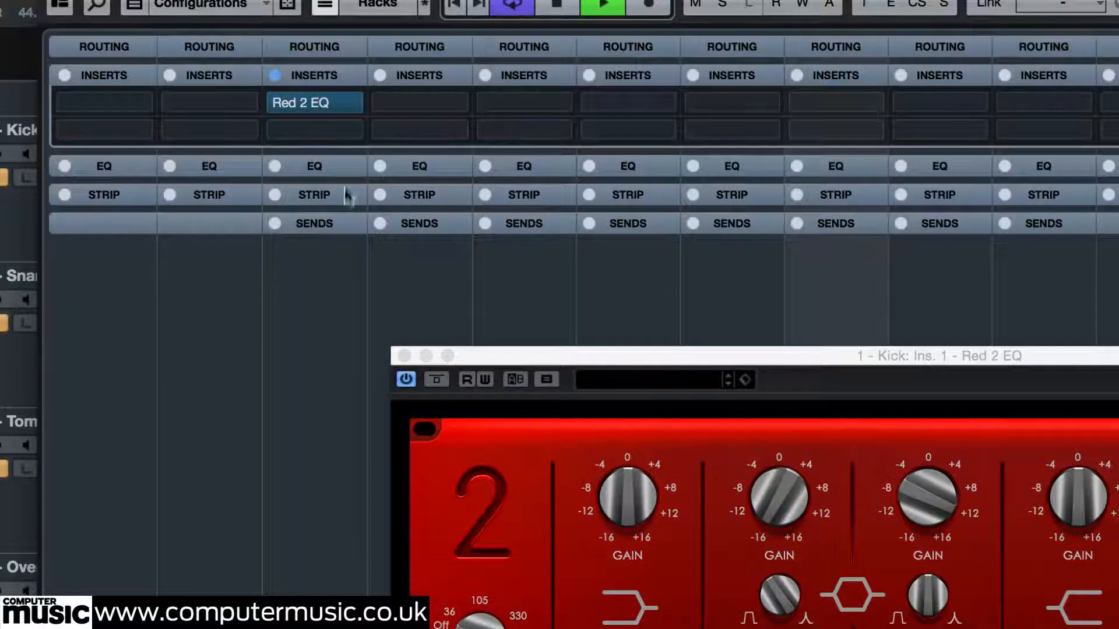
click(353, 134)
text(red 3)
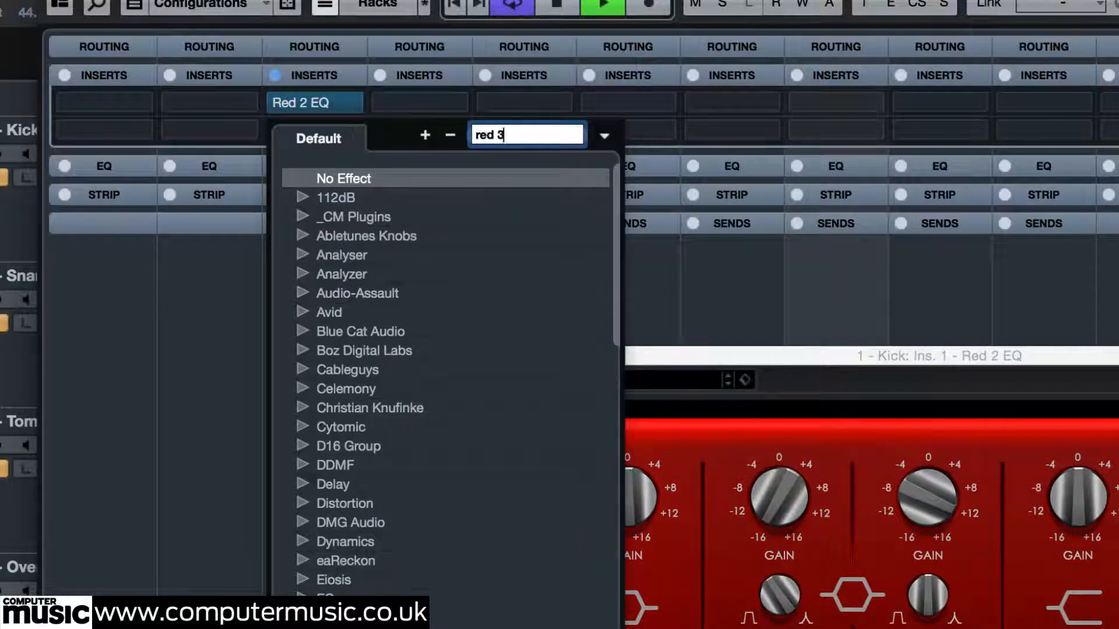
key(Return)
drag(584, 0, 732, 163)
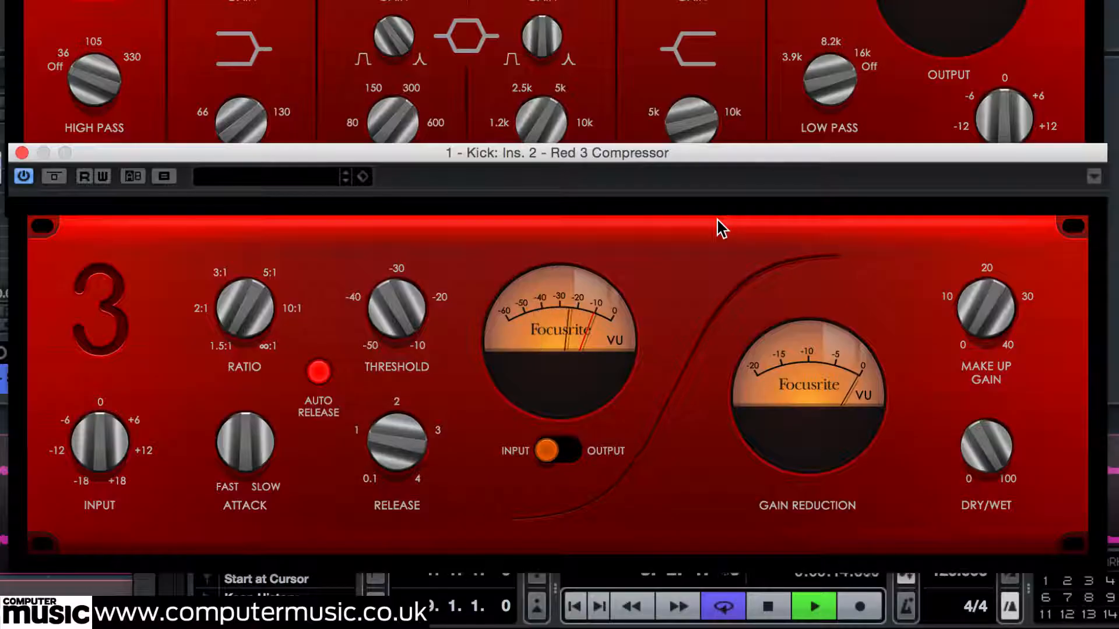
- Set the Kick compressor's ratio to about 4:1, lower its threshold, and shorten the release with auto release switched off
drag(260, 318, 270, 255)
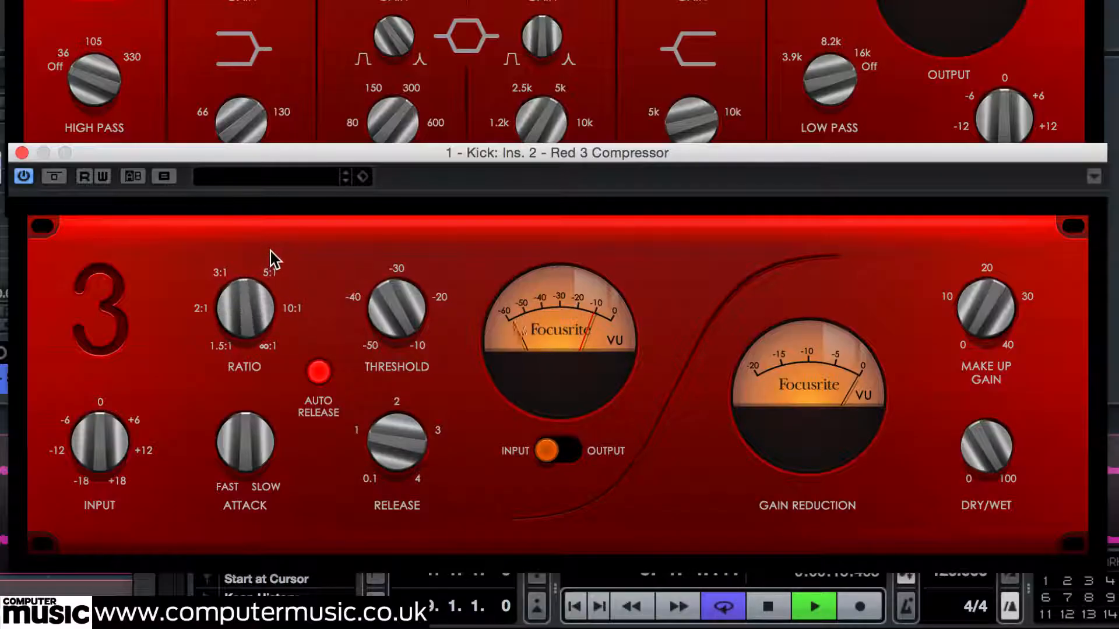
drag(386, 329, 379, 356)
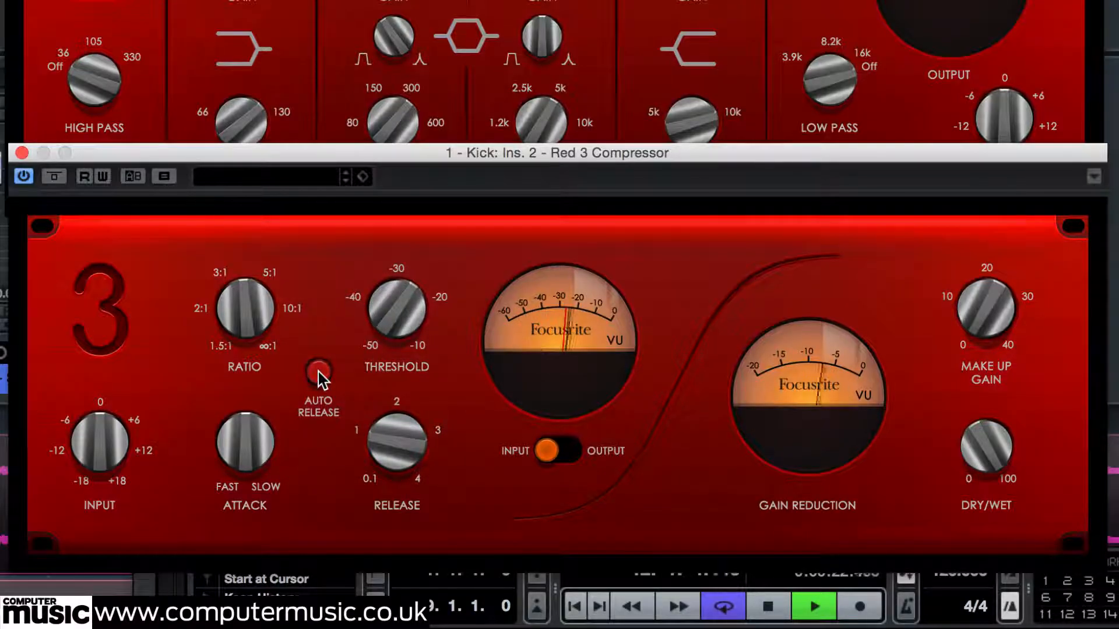
drag(396, 451, 396, 495)
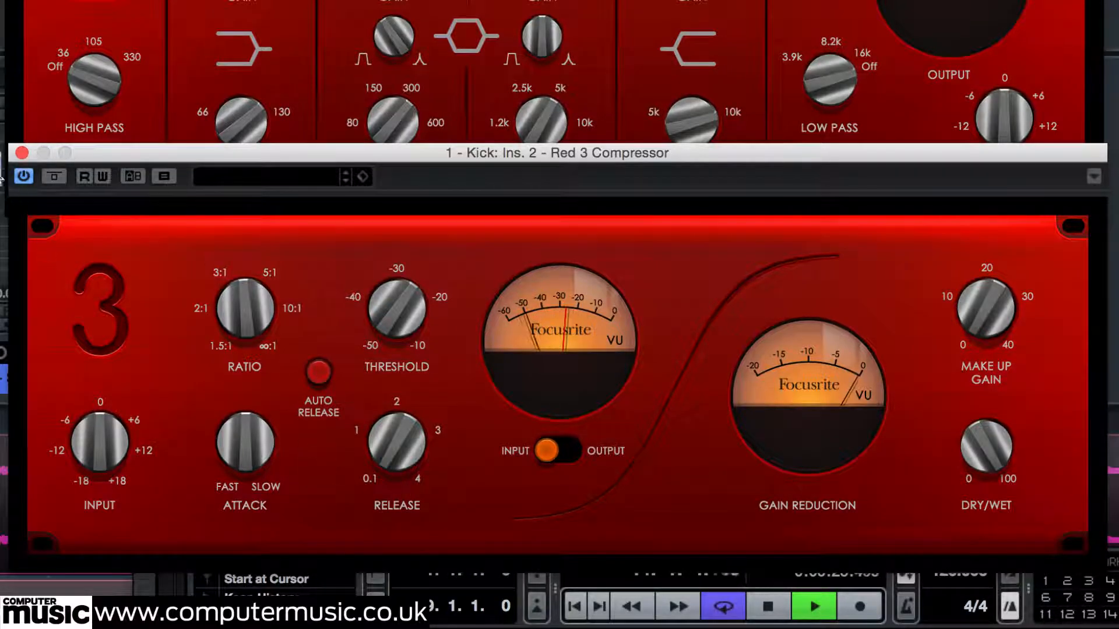
click(1, 103)
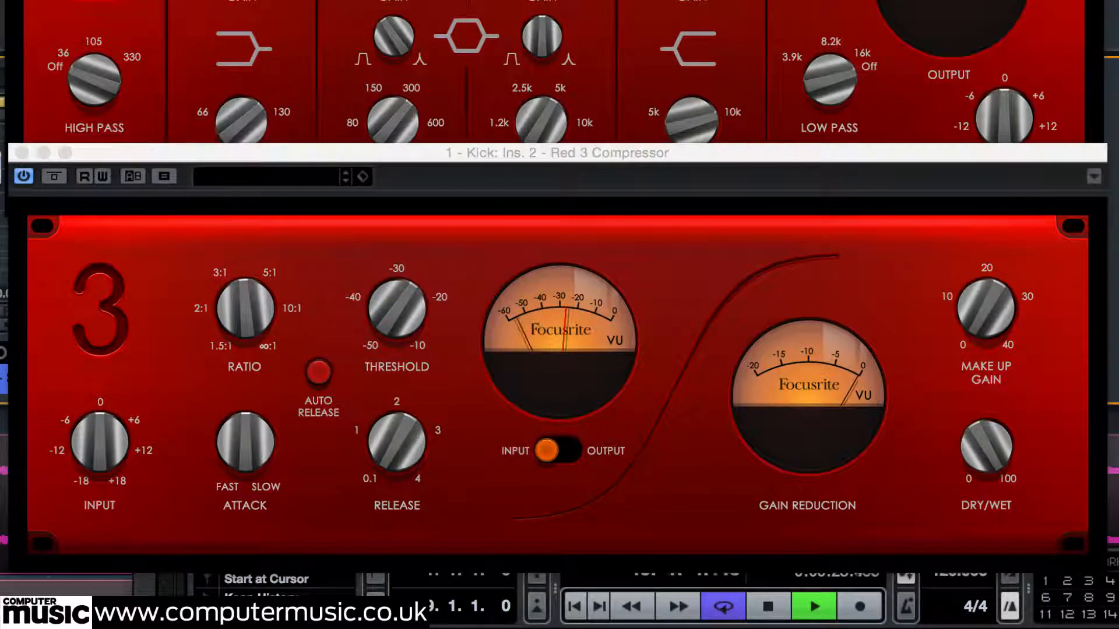
- Sweep the Kick compressor's attack down to fast, settle on a slower attack and raise the make up gain
drag(254, 449, 247, 478)
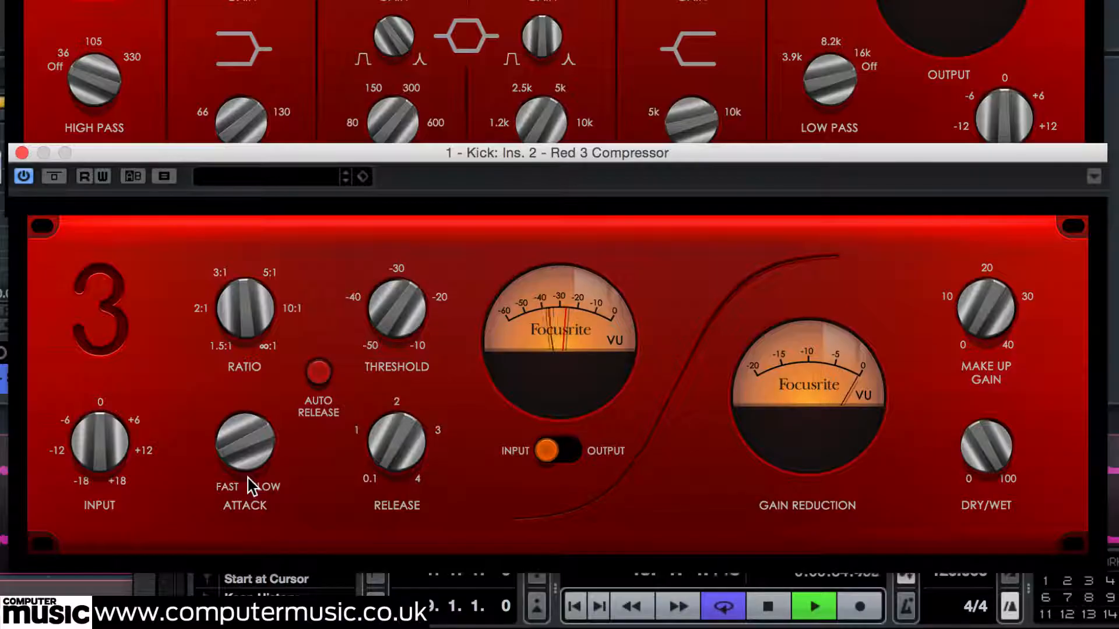
drag(247, 478, 251, 498)
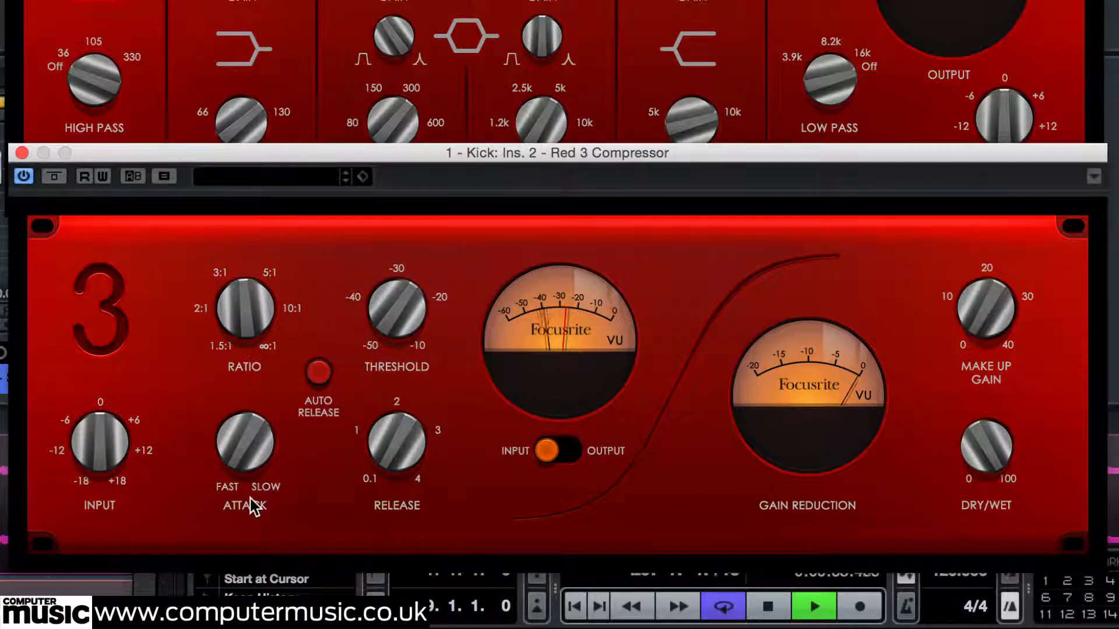
drag(257, 505, 288, 397)
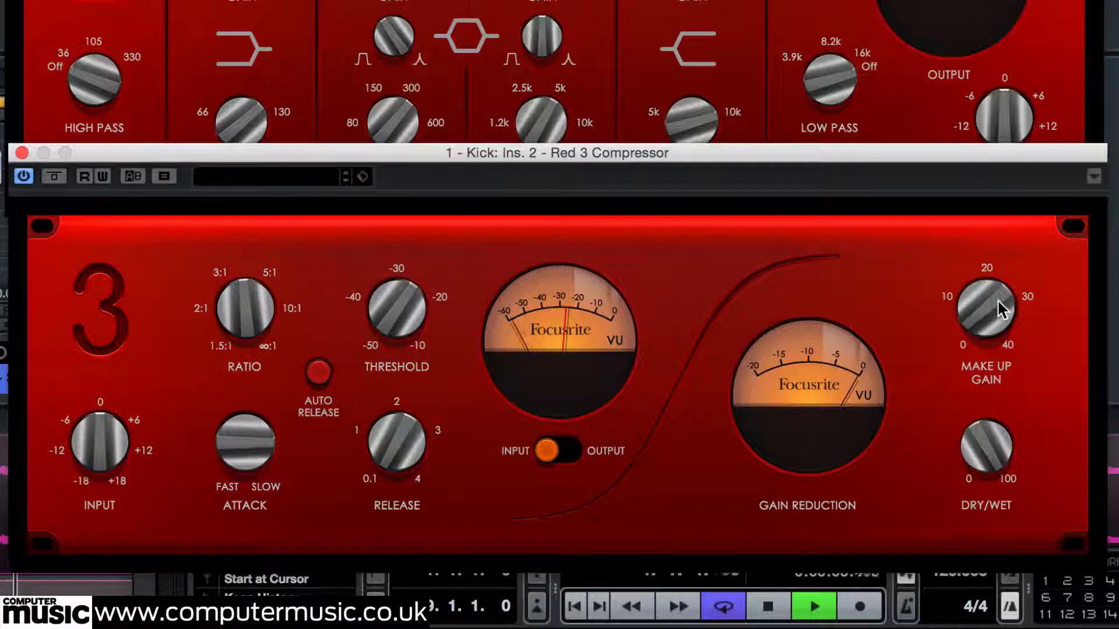
- Compare the Kick with its Red 3 Compressor bypassed and active, and fine-tune the make up gain
click(54, 176)
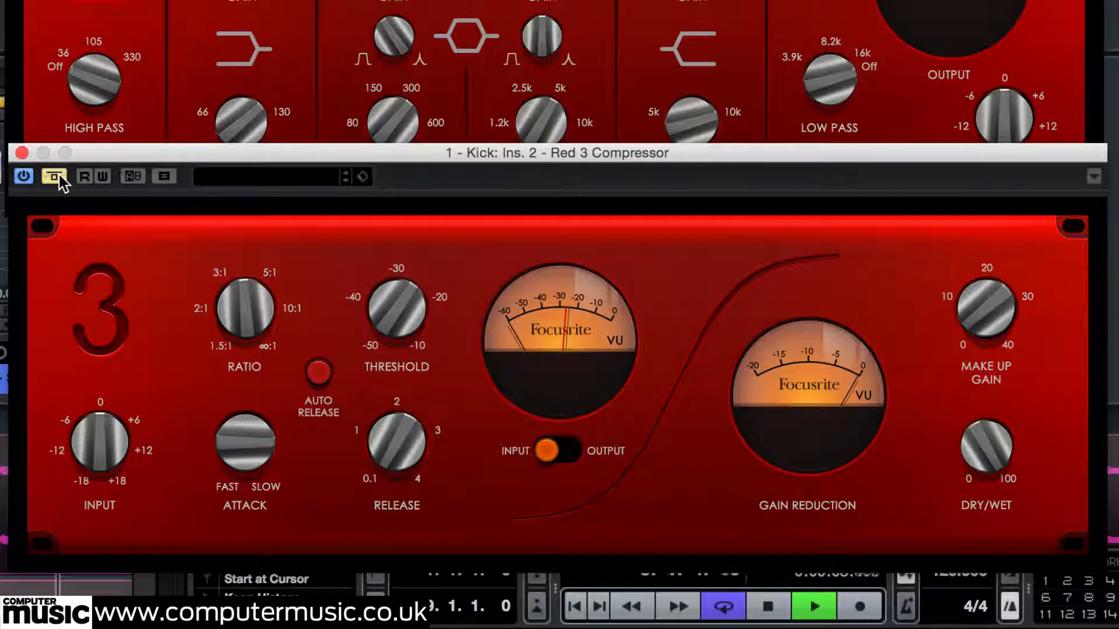
click(59, 176)
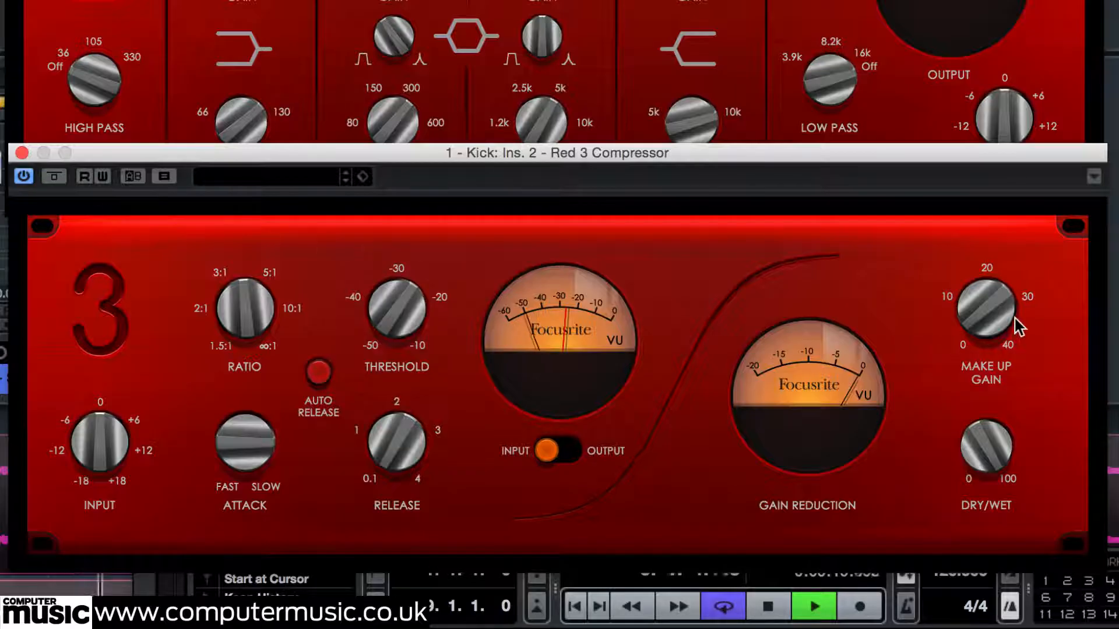
click(22, 153)
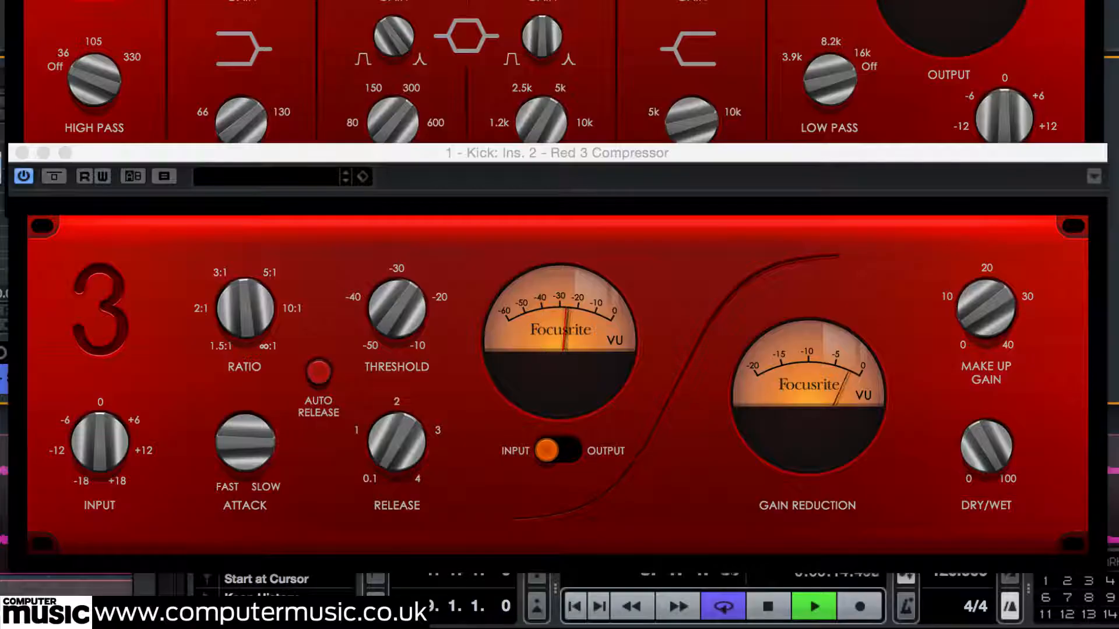
click(988, 309)
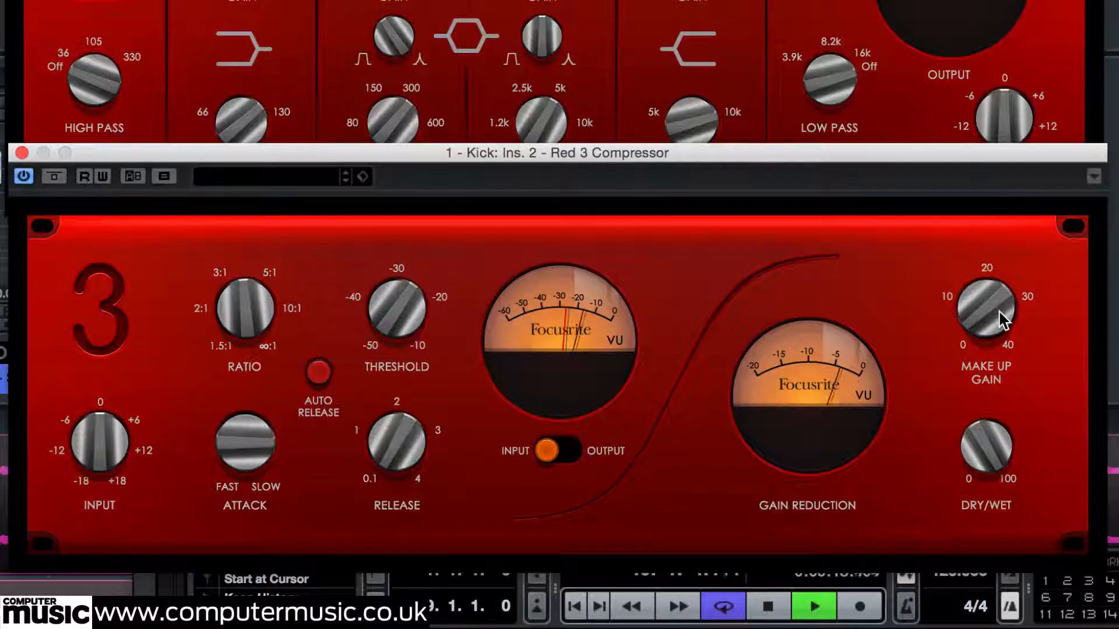
- Compare the Kick with both the Red 2 EQ and Red 3 Compressor bypassed and active, leave both active and close the plug-in windows
click(56, 177)
click(143, 72)
drag(163, 53, 165, 12)
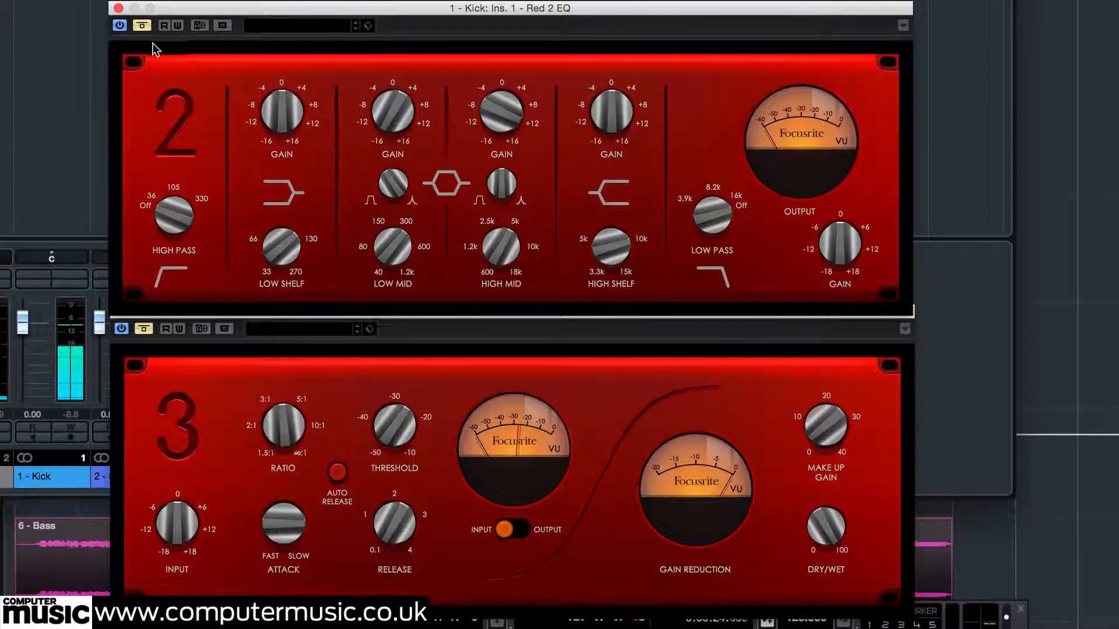
click(142, 25)
click(145, 328)
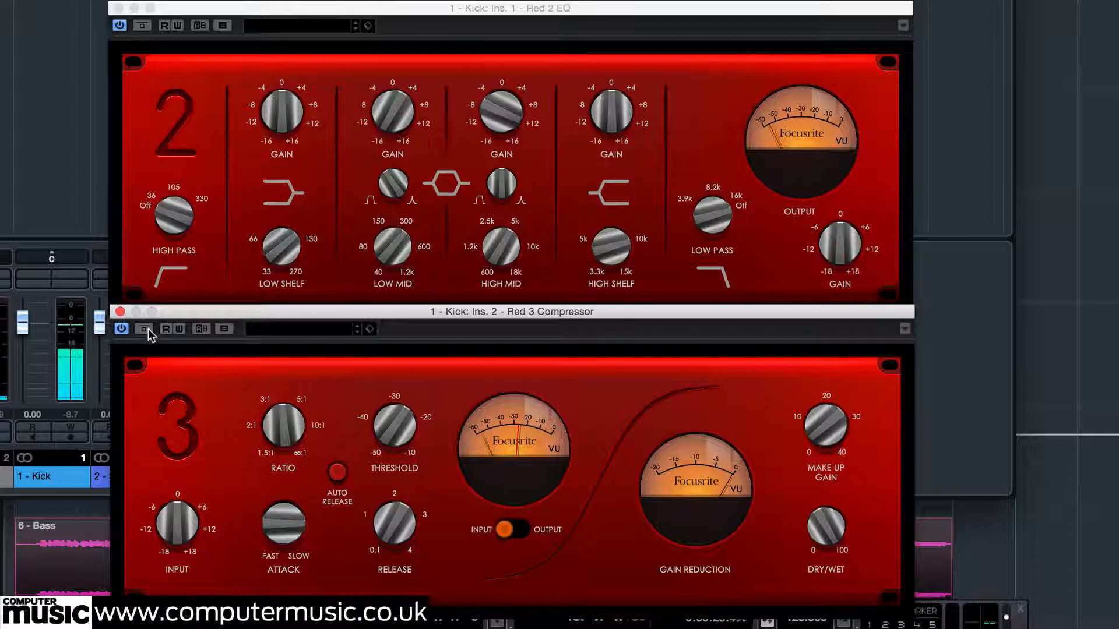
click(143, 329)
click(143, 25)
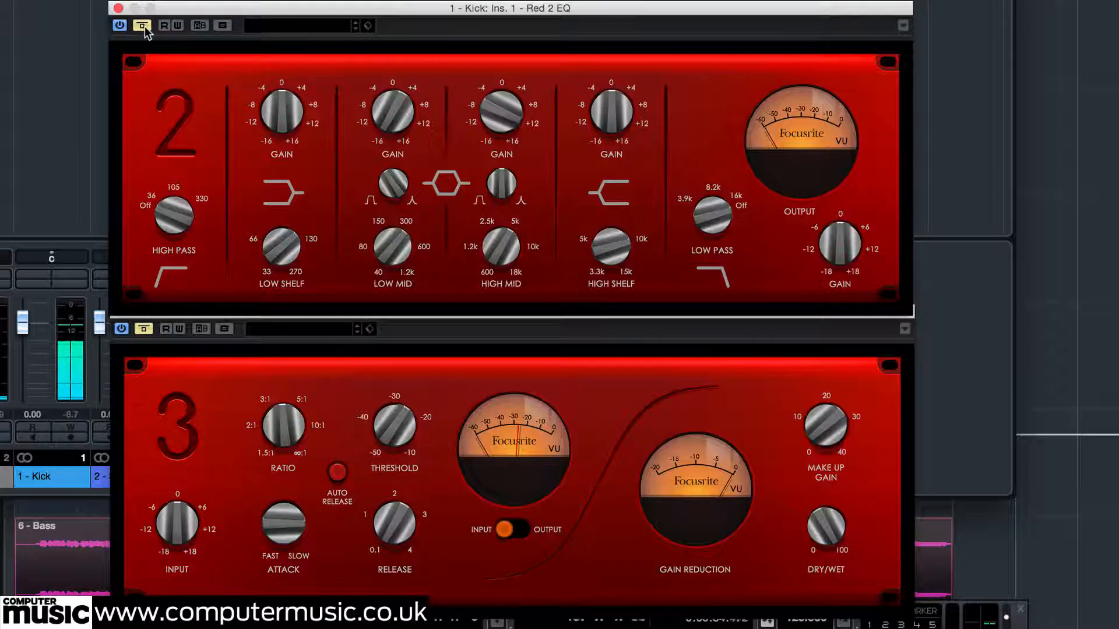
click(143, 25)
click(143, 328)
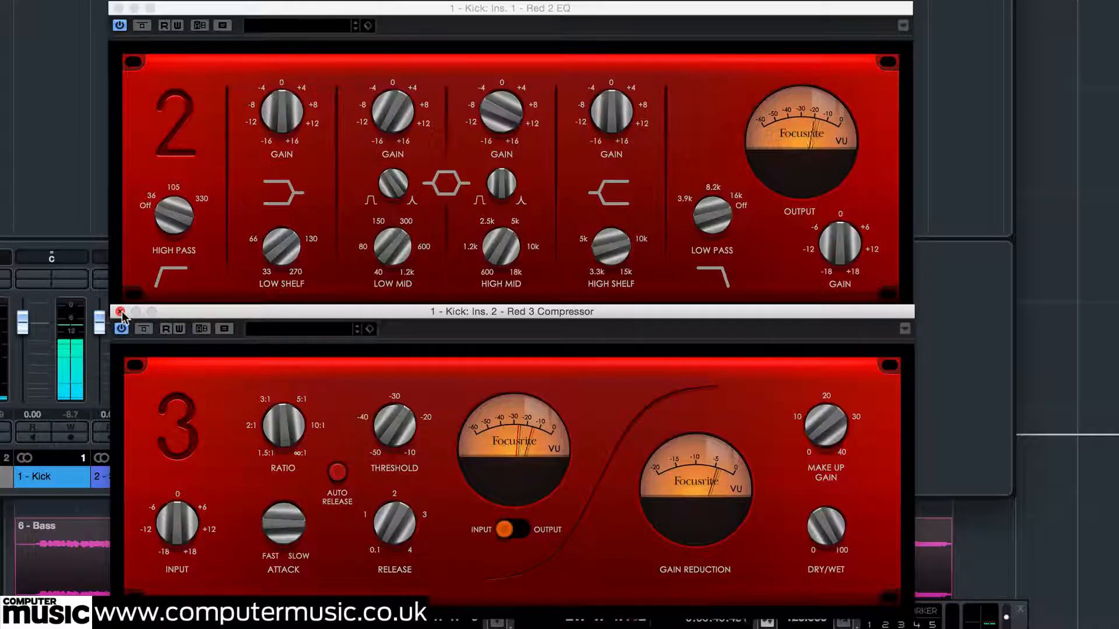
click(121, 312)
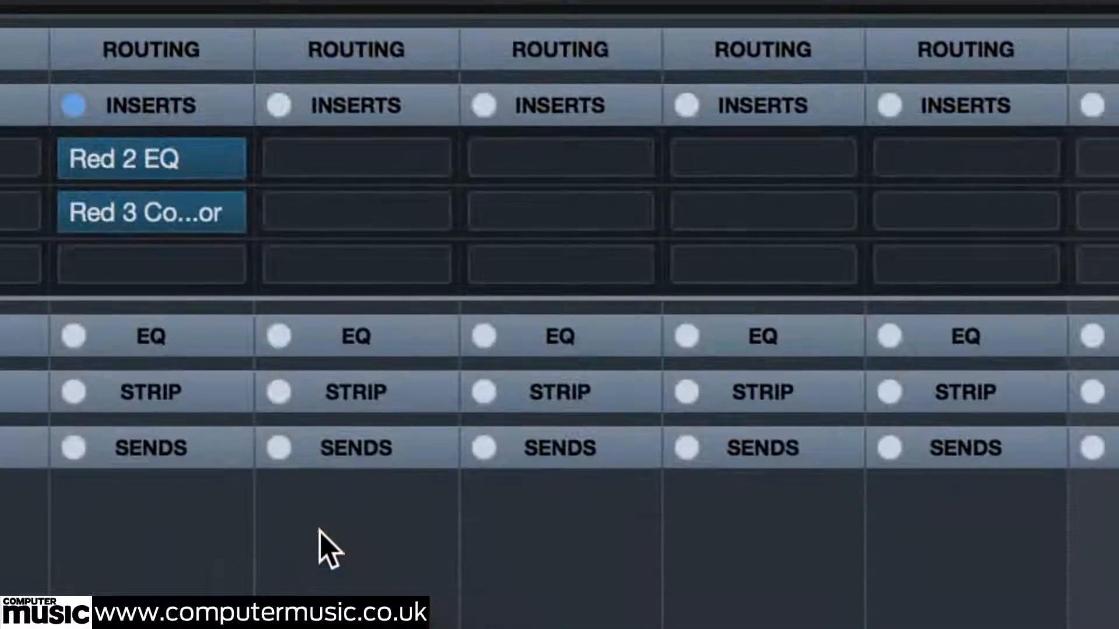
- Insert the Red 2 EQ in the first insert slot of the Snare channel
click(427, 160)
text(red 2)
key(Return)
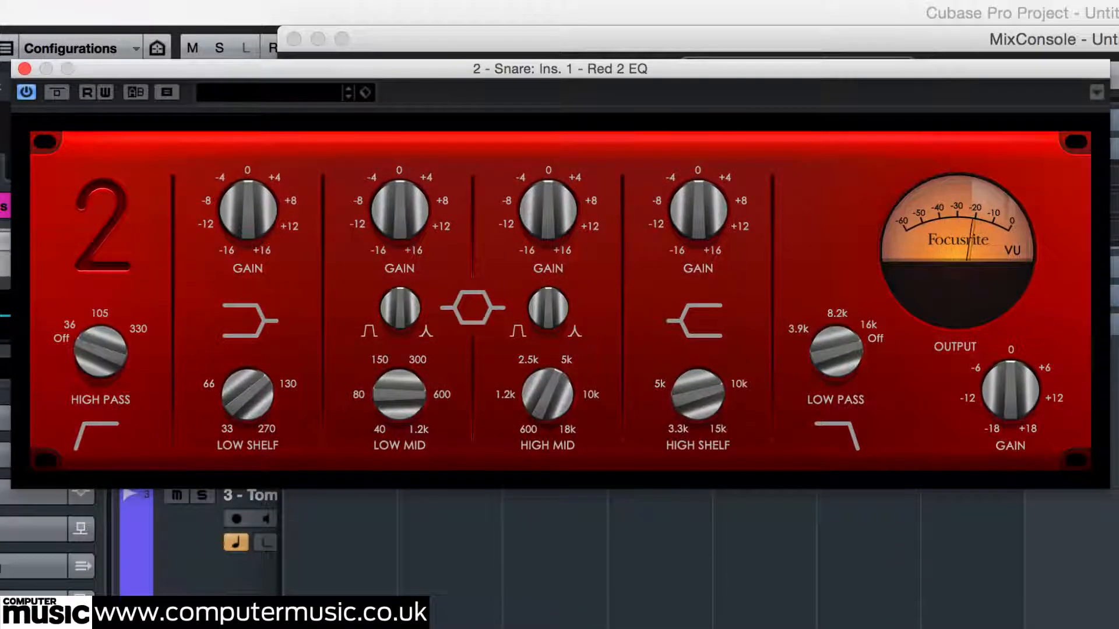
- Solo the Snare channel and raise its EQ's high-pass filter to about 105
key(s)
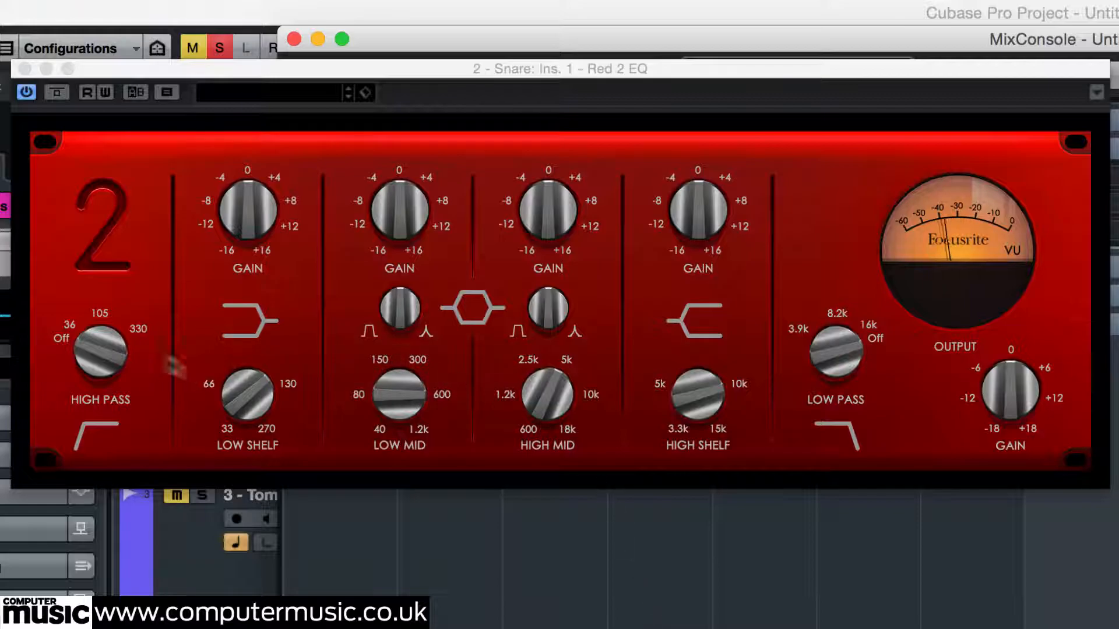
mouse_move(114, 358)
mouse_down()
mouse_move(143, 247)
mouse_move(126, 368)
mouse_up()
drag(135, 316, 151, 300)
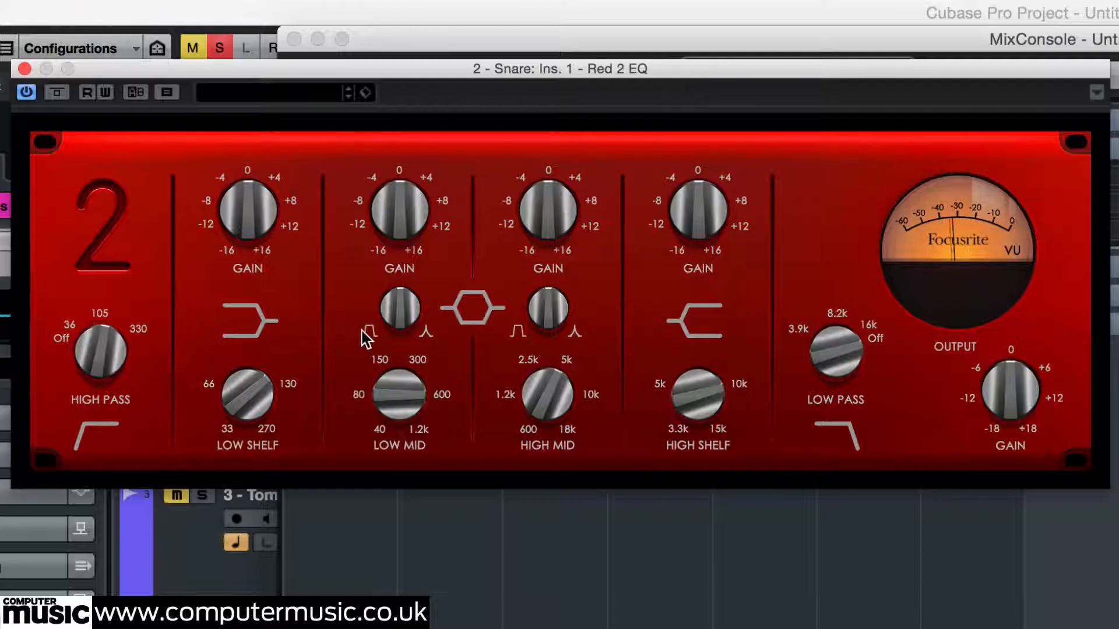
- Boost the Snare EQ's low-mid band to find the unwanted frequency, cut its gain and narrow the bandwidth
drag(396, 226, 412, 192)
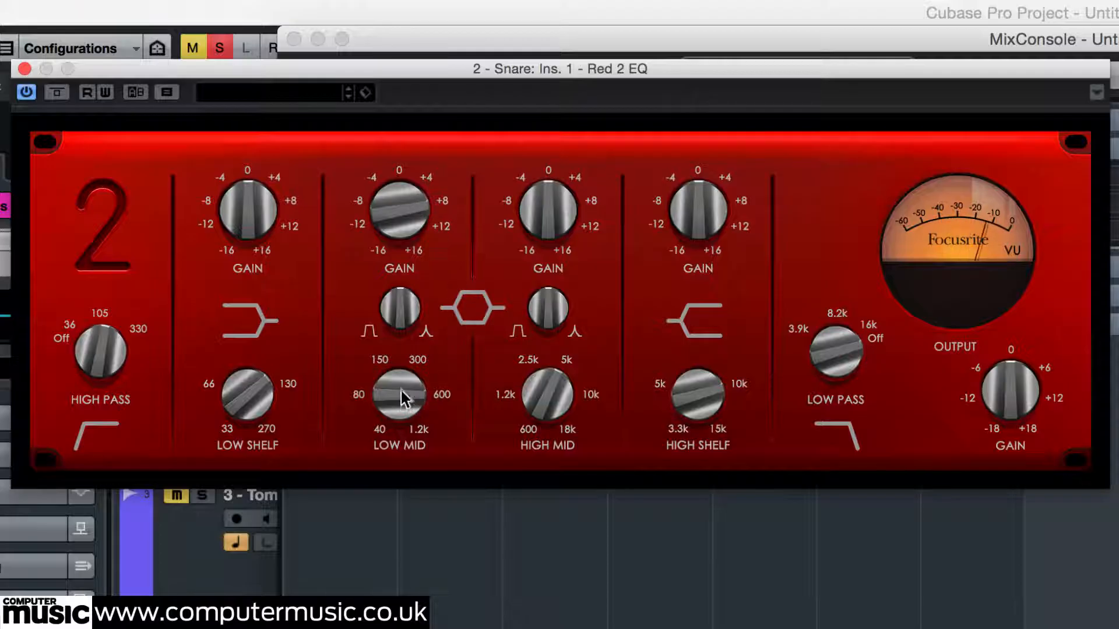
mouse_move(396, 397)
mouse_down()
mouse_move(394, 413)
mouse_move(413, 372)
mouse_move(408, 393)
mouse_up()
drag(408, 206, 408, 273)
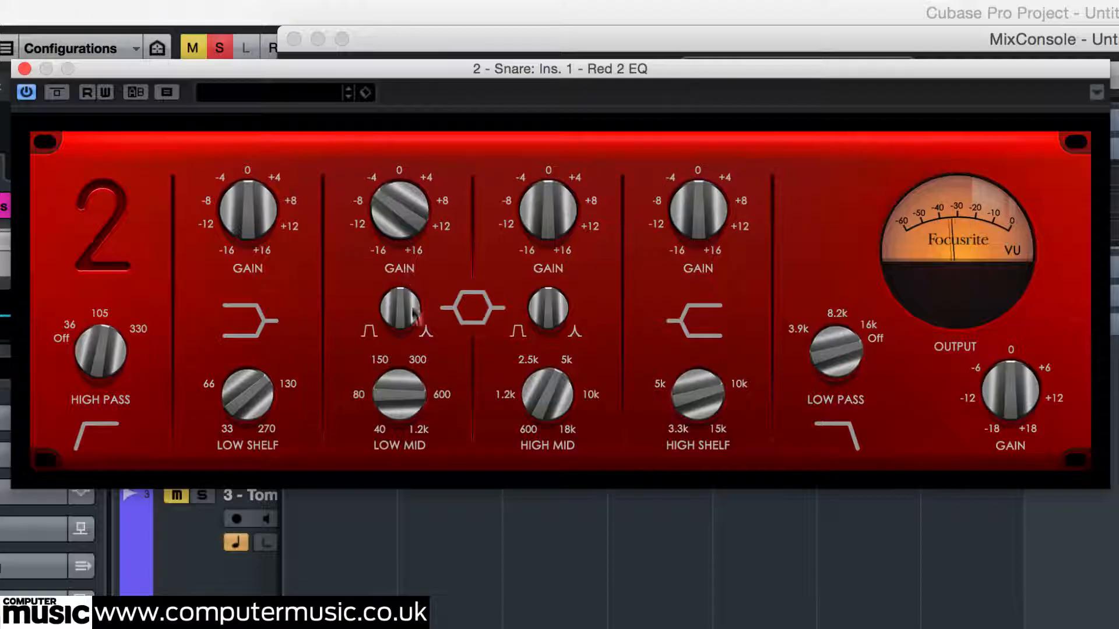
mouse_move(406, 321)
mouse_down()
mouse_move(402, 307)
mouse_move(416, 307)
mouse_up()
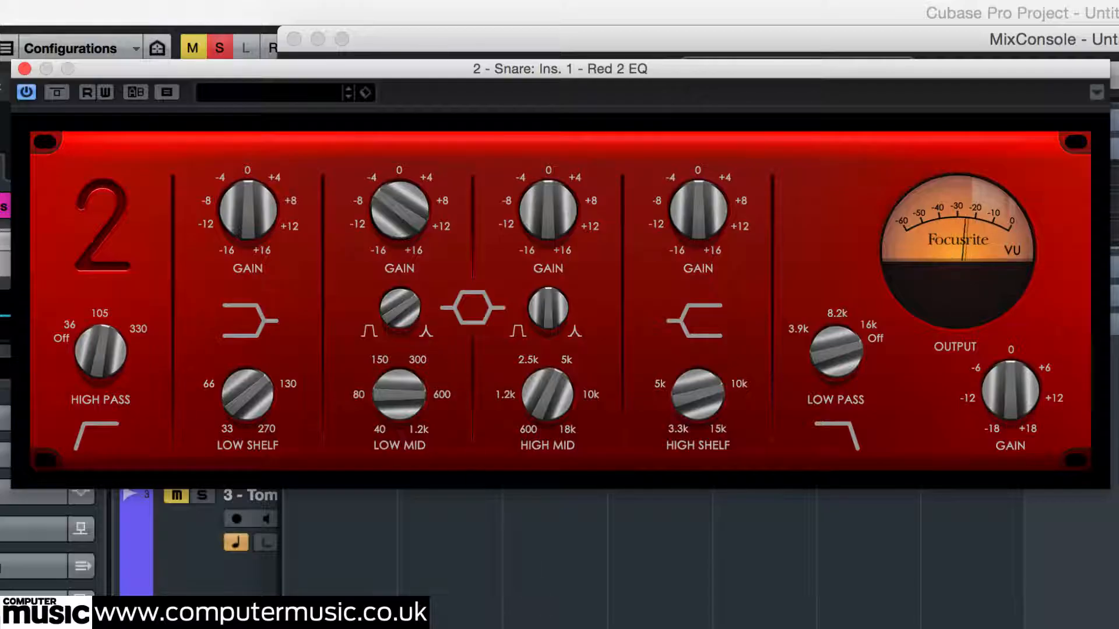
- Unsolo the Snare, lower its EQ's high-mid frequency to about 2k, boost that band to about +5 and close the EQ window
key(s)
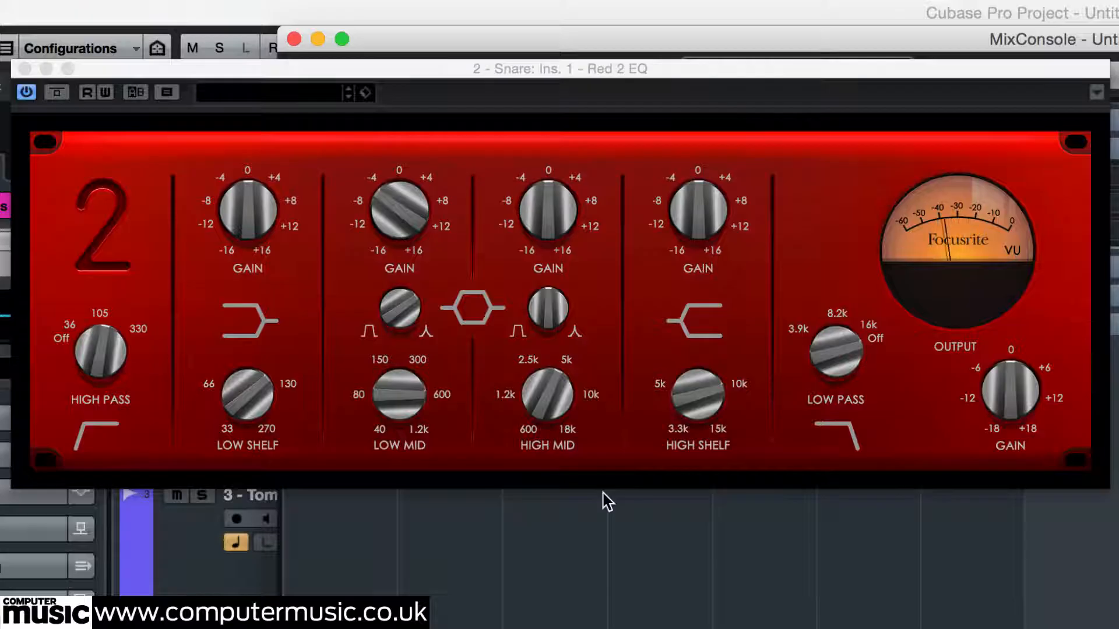
drag(575, 418, 546, 432)
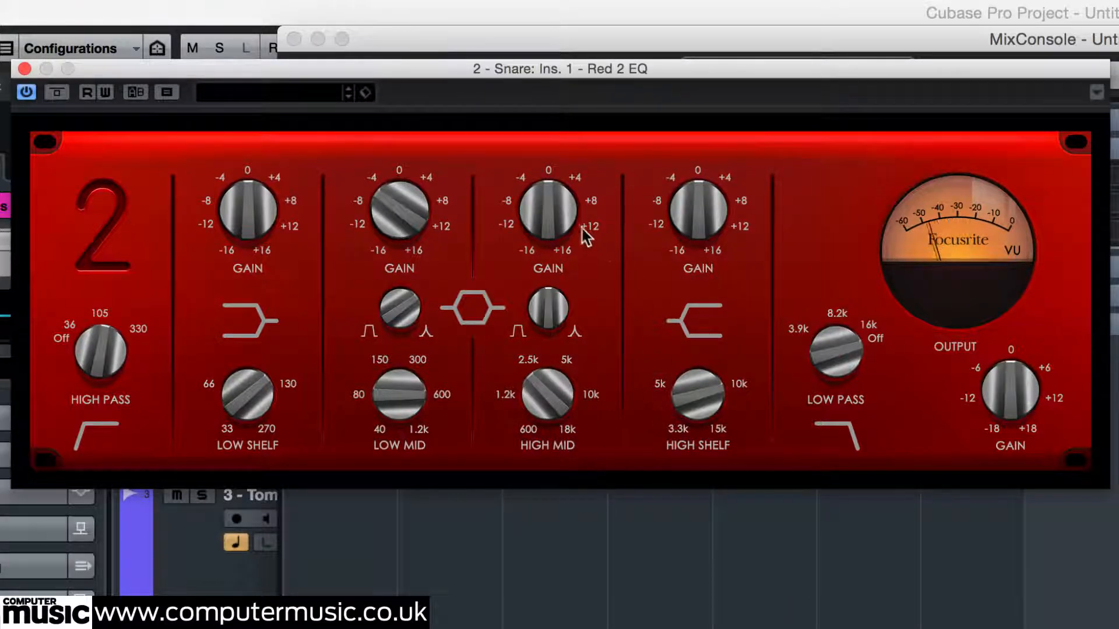
mouse_move(571, 215)
mouse_down()
mouse_move(593, 159)
mouse_move(586, 205)
mouse_up()
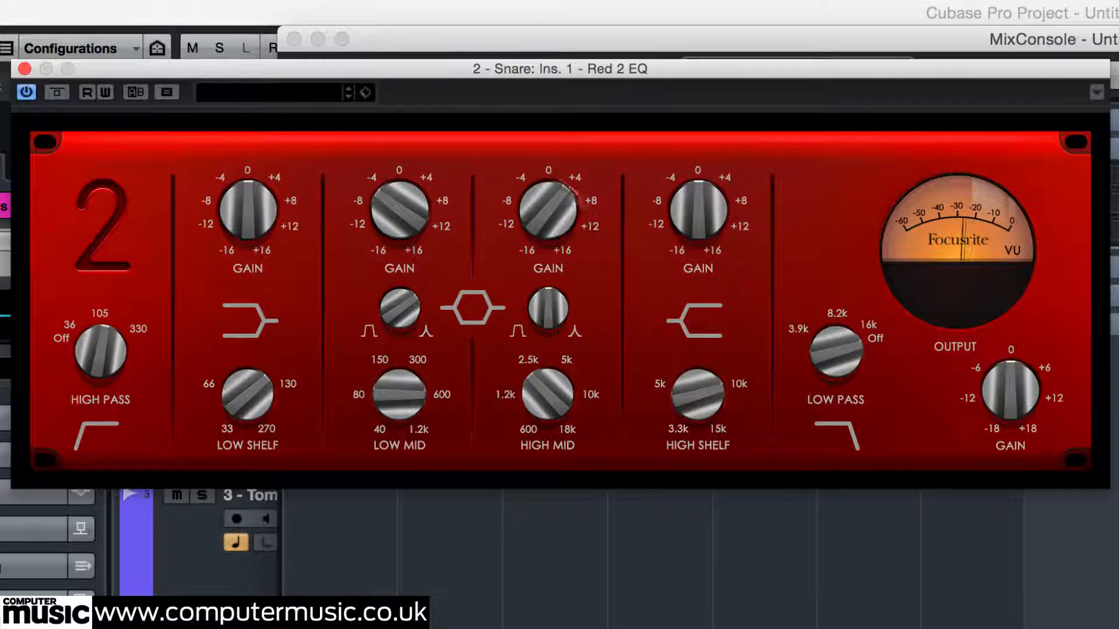
click(24, 68)
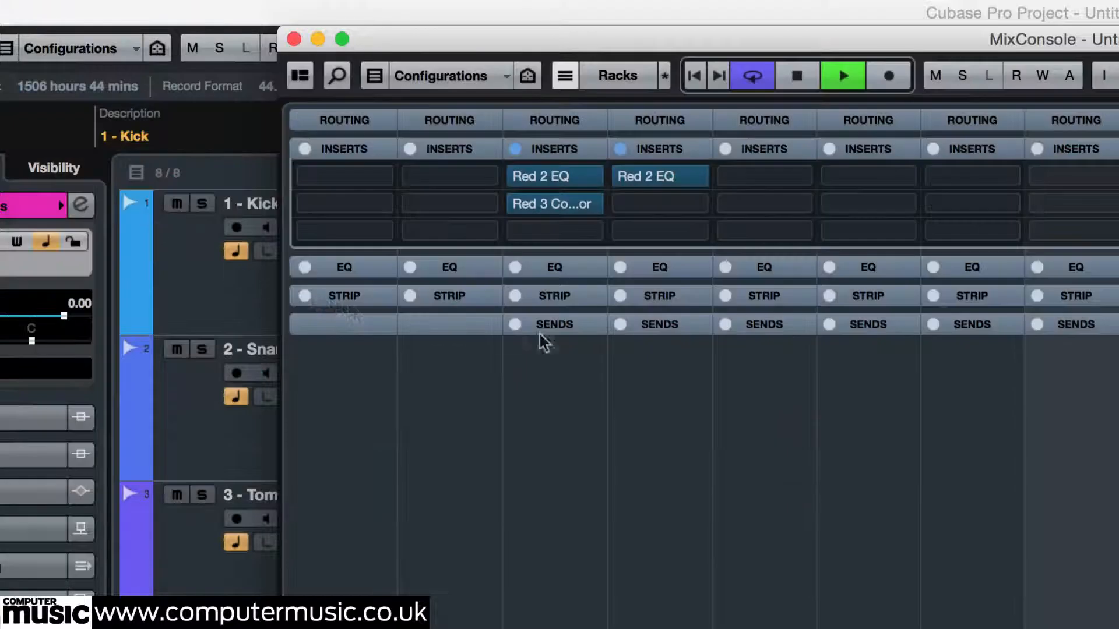
- Insert the Red 3 Compressor in the Snare channel's second insert slot
click(696, 209)
text(red 3)
click(699, 270)
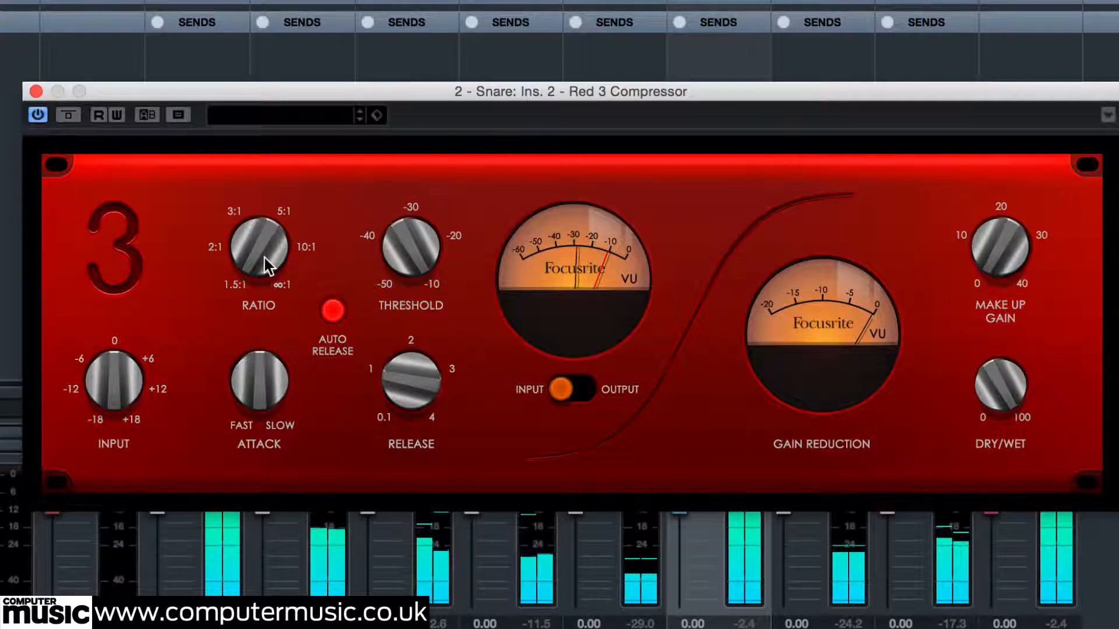
- Set the Snare compressor's ratio to about 3:1, shorten the release with auto release off, and lower the threshold to about -20
drag(265, 257, 280, 209)
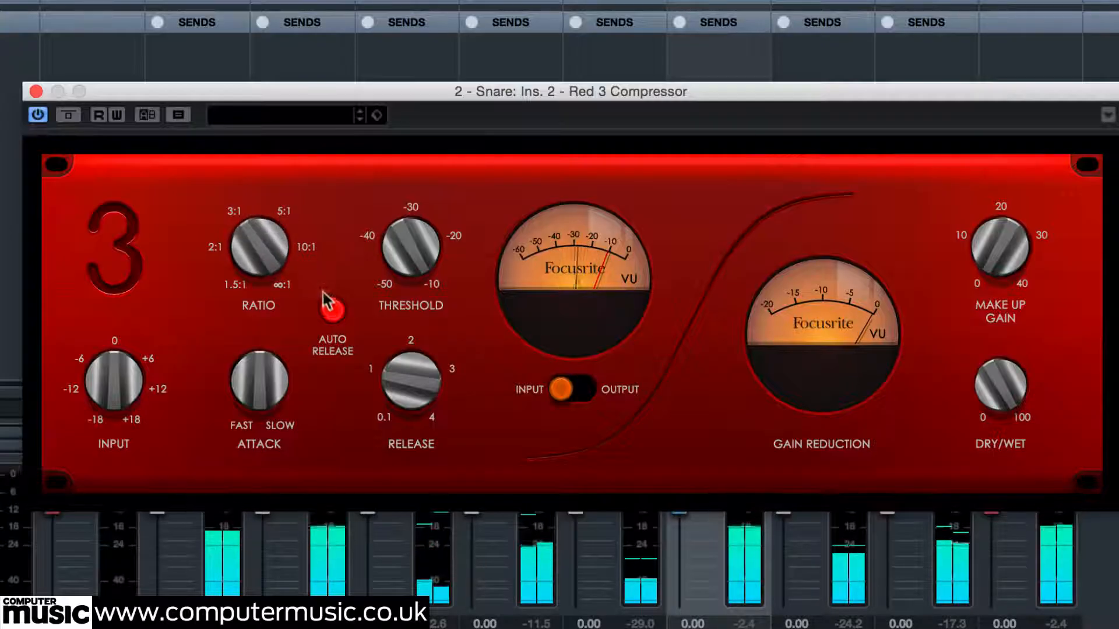
click(332, 311)
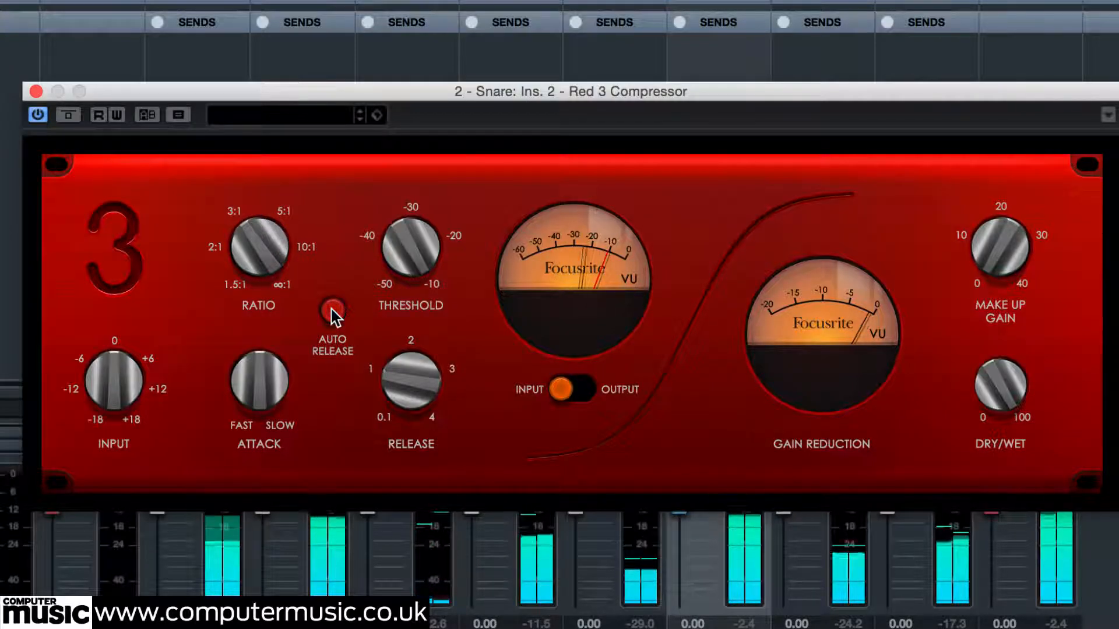
drag(408, 378, 412, 419)
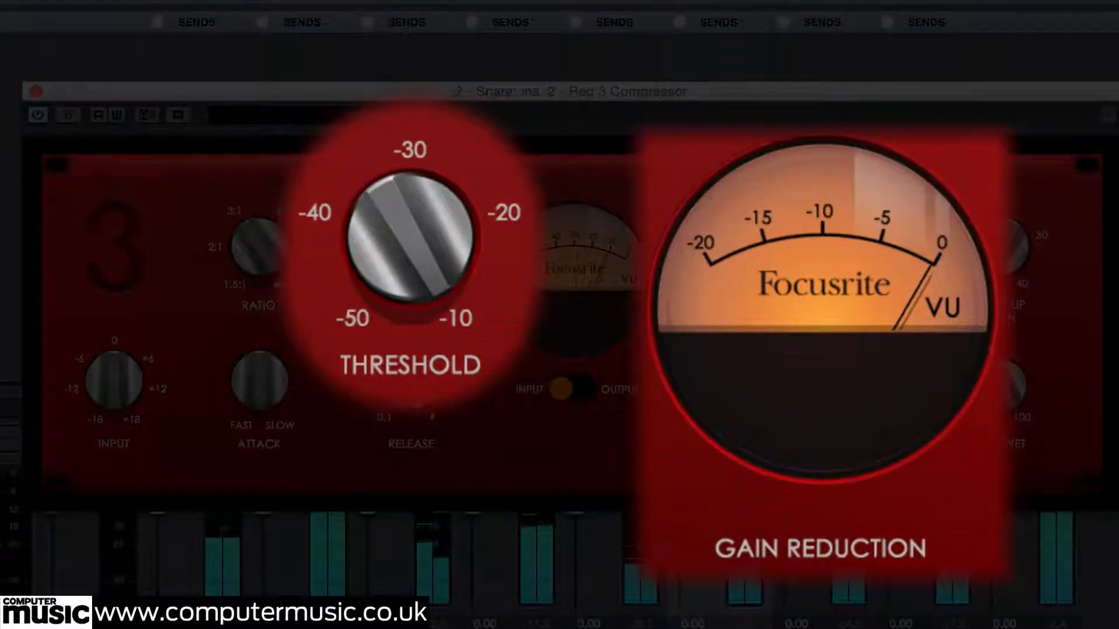
drag(407, 243, 395, 272)
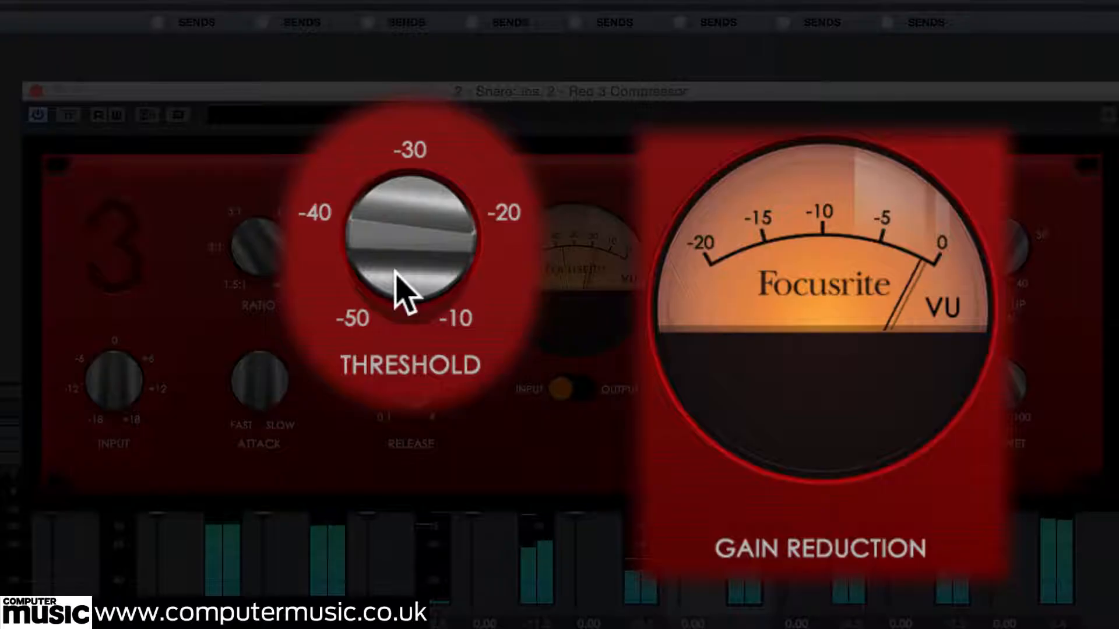
drag(396, 274, 393, 269)
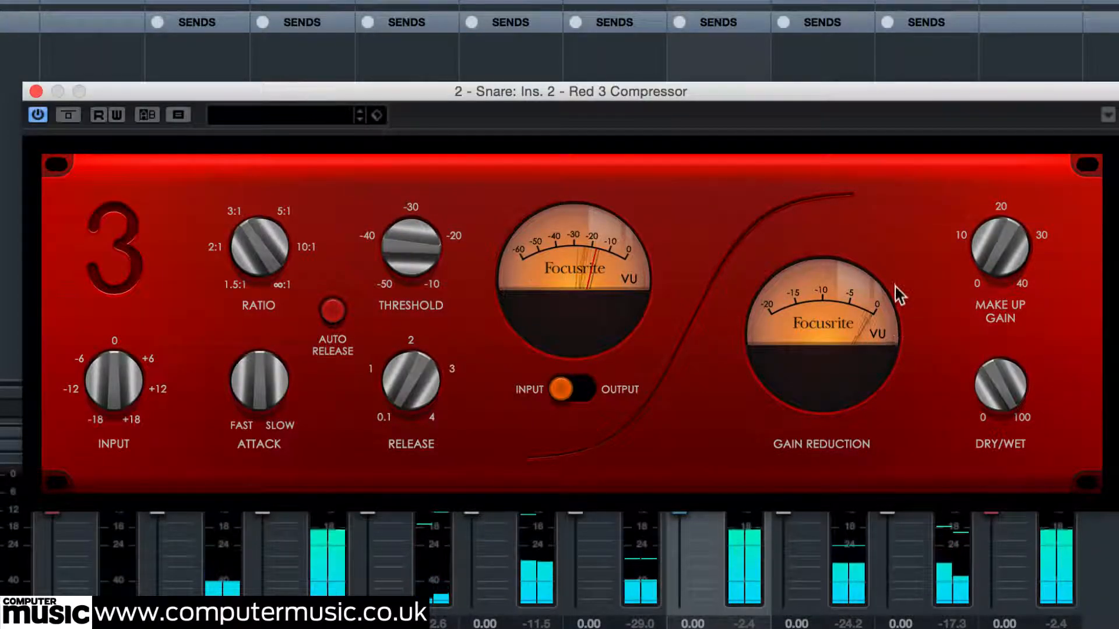
- Raise the Snare compressor's make up gain, sweep its dry/wet control to fully dry and bring it back up to a blend
drag(1012, 257, 1013, 243)
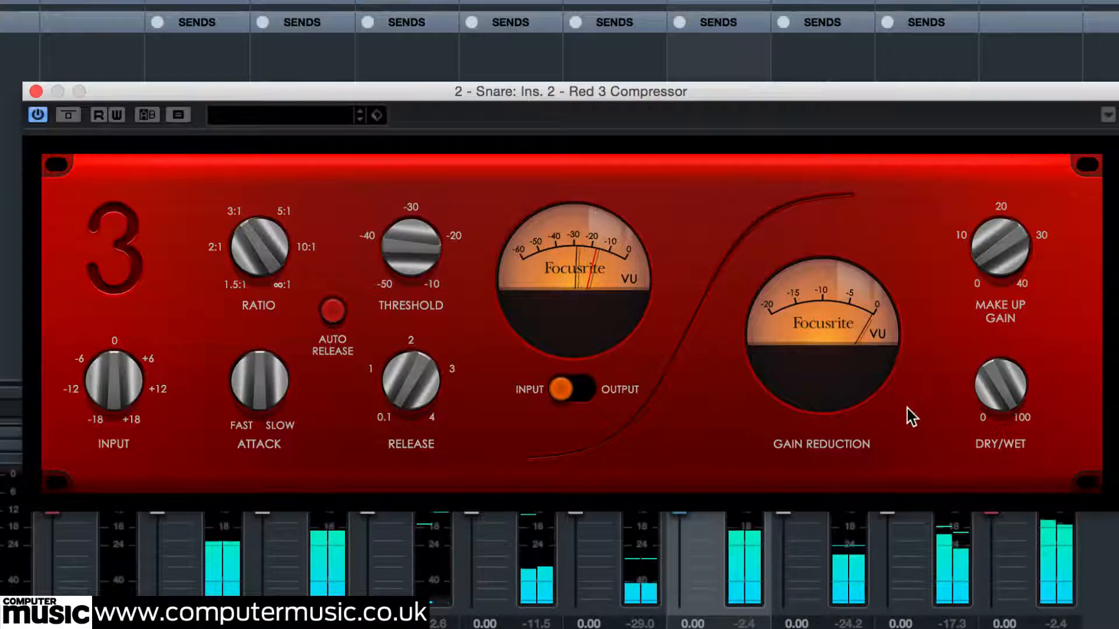
drag(999, 377, 998, 500)
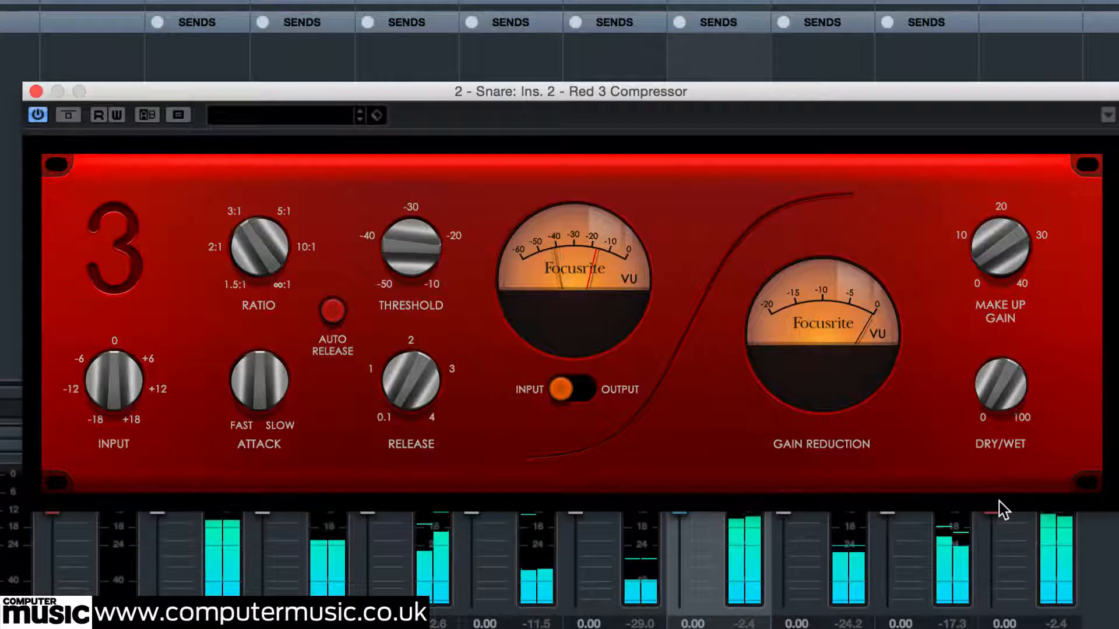
drag(998, 500, 1030, 393)
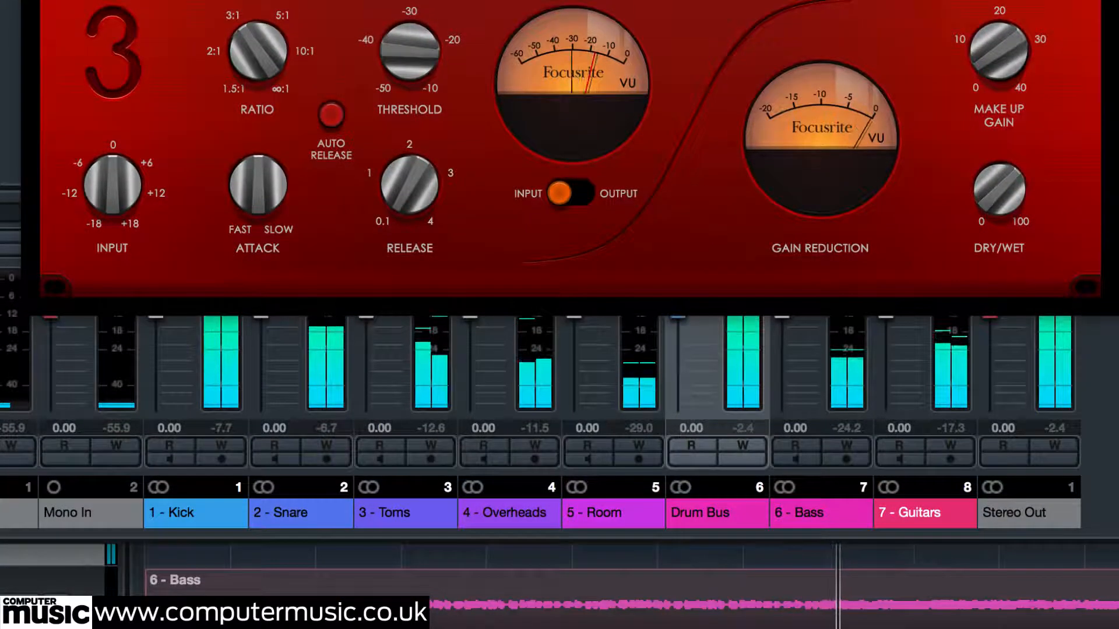
- Close the Snare compressor window, solo the Overheads and insert the Red 2 EQ in their first insert slot
click(36, 92)
click(539, 238)
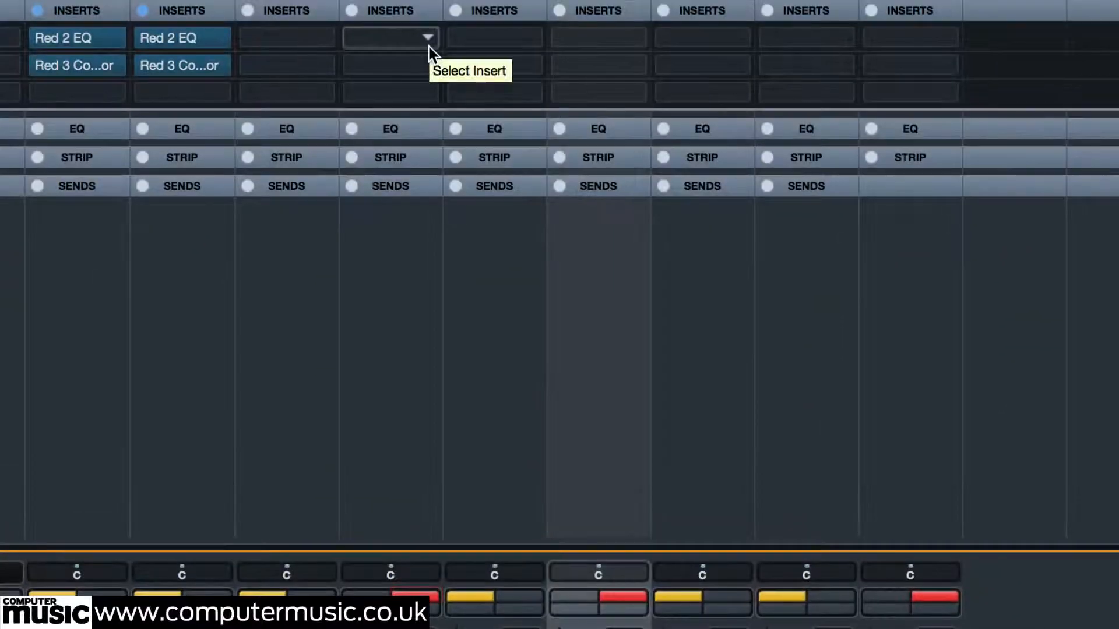
click(430, 33)
text(red)
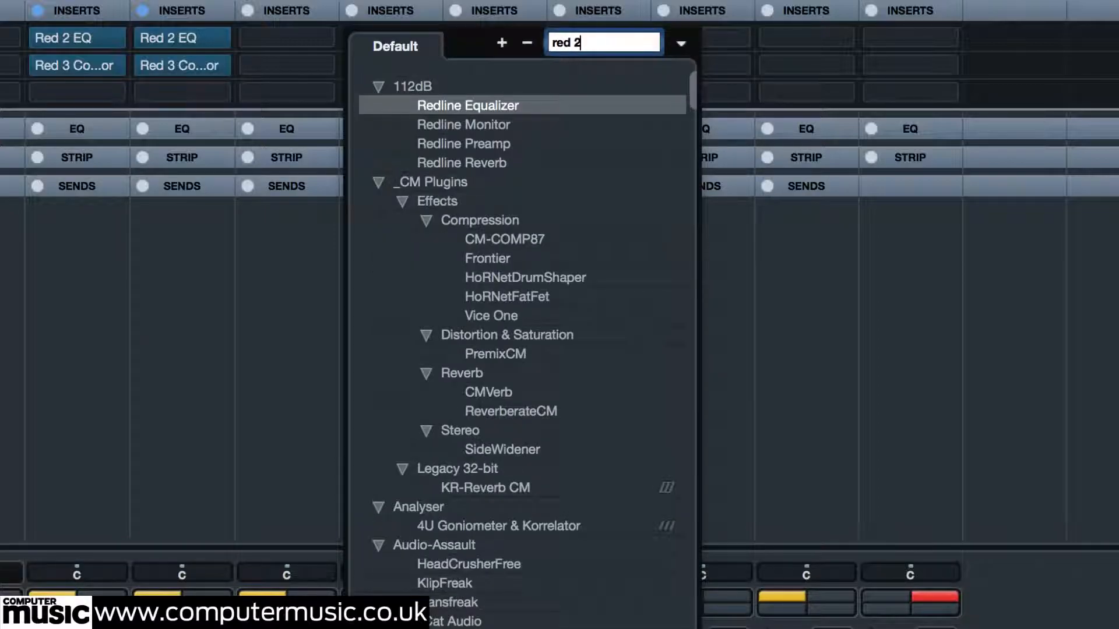
text( 2)
key(Return)
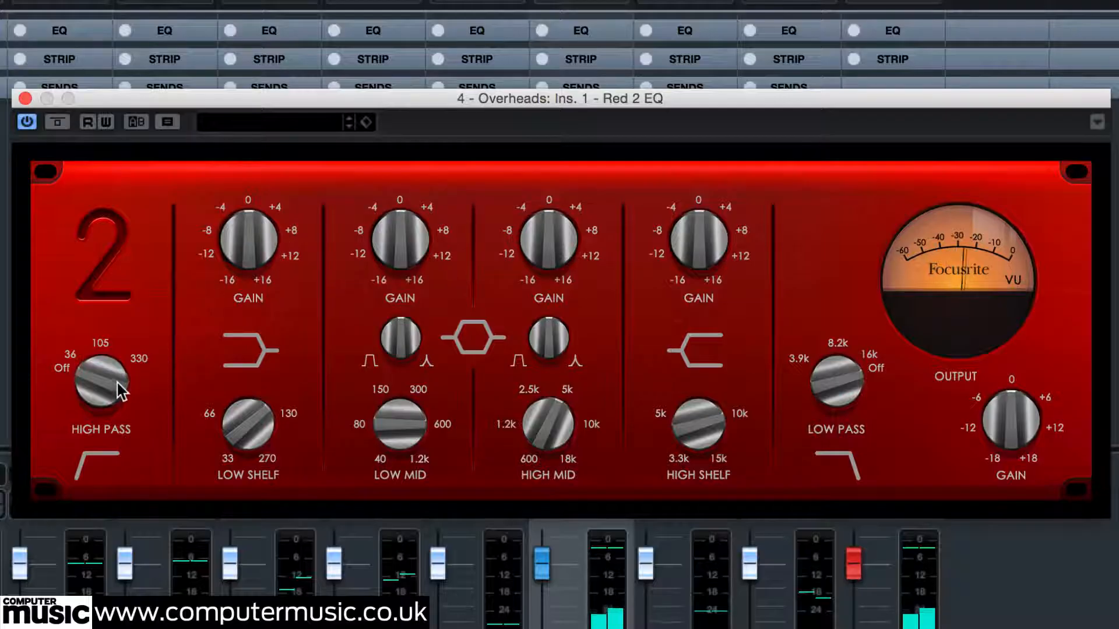
- Raise the Overheads EQ's high-pass filter to just above 105, then unsolo the Overheads and solo the whole Drum Bus
drag(113, 390, 139, 313)
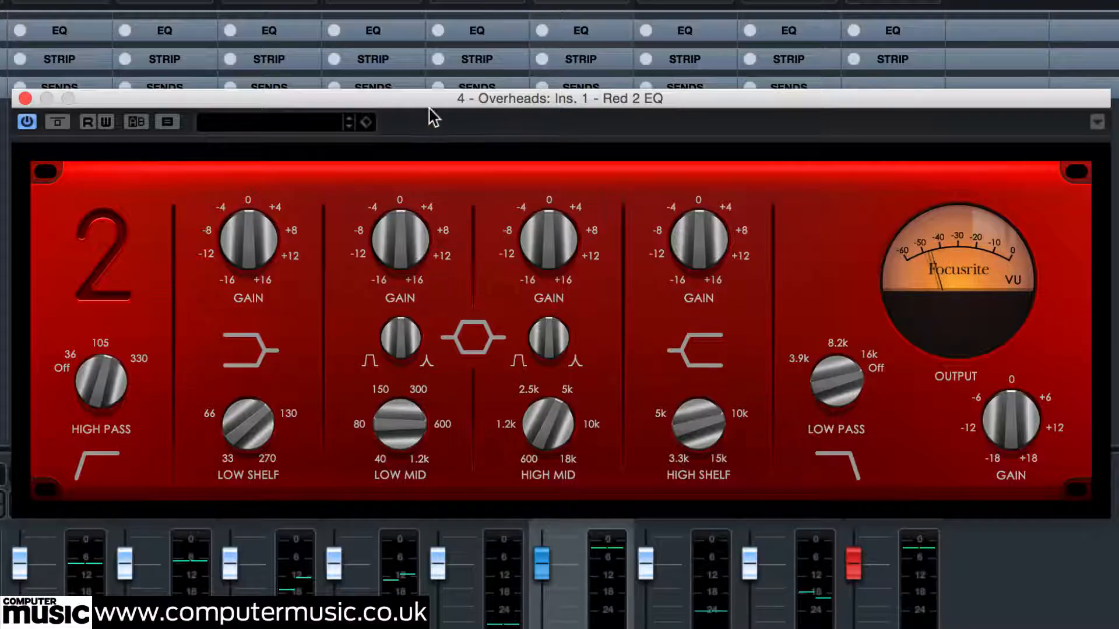
drag(427, 117, 425, 93)
click(409, 499)
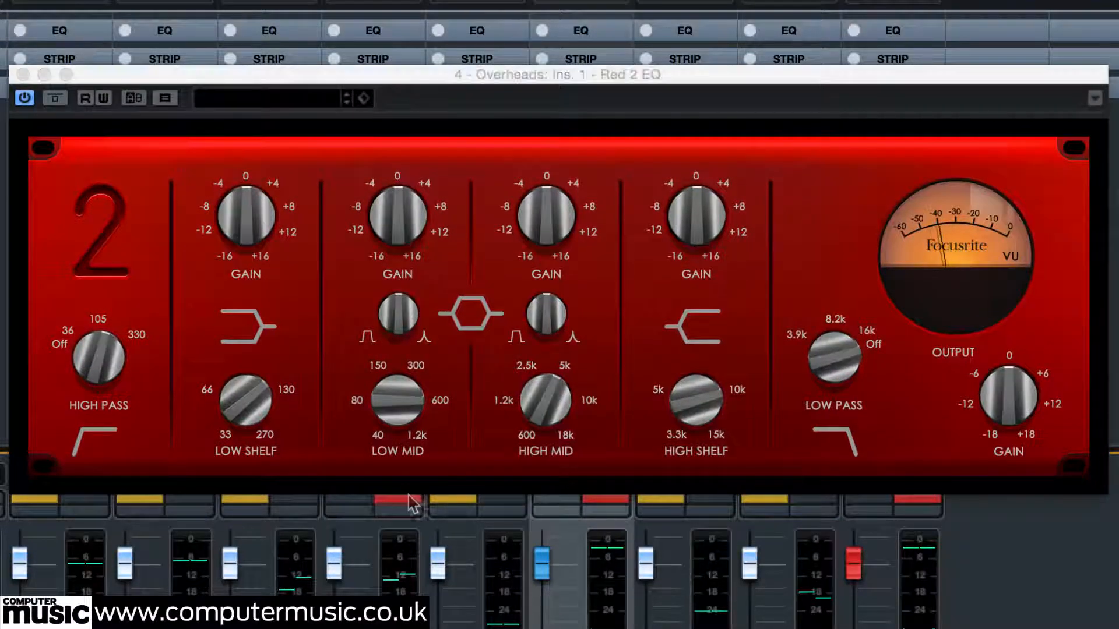
click(605, 499)
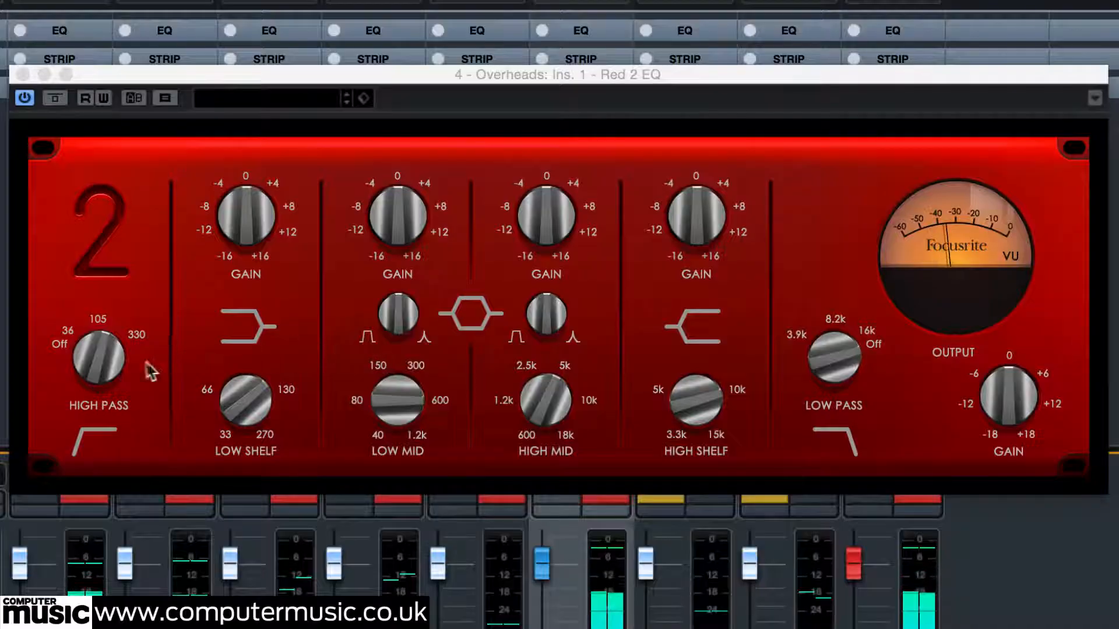
- Sweep the Overheads EQ's high-pass filter up to about 330 and bring it back to just above 105
drag(106, 359, 122, 311)
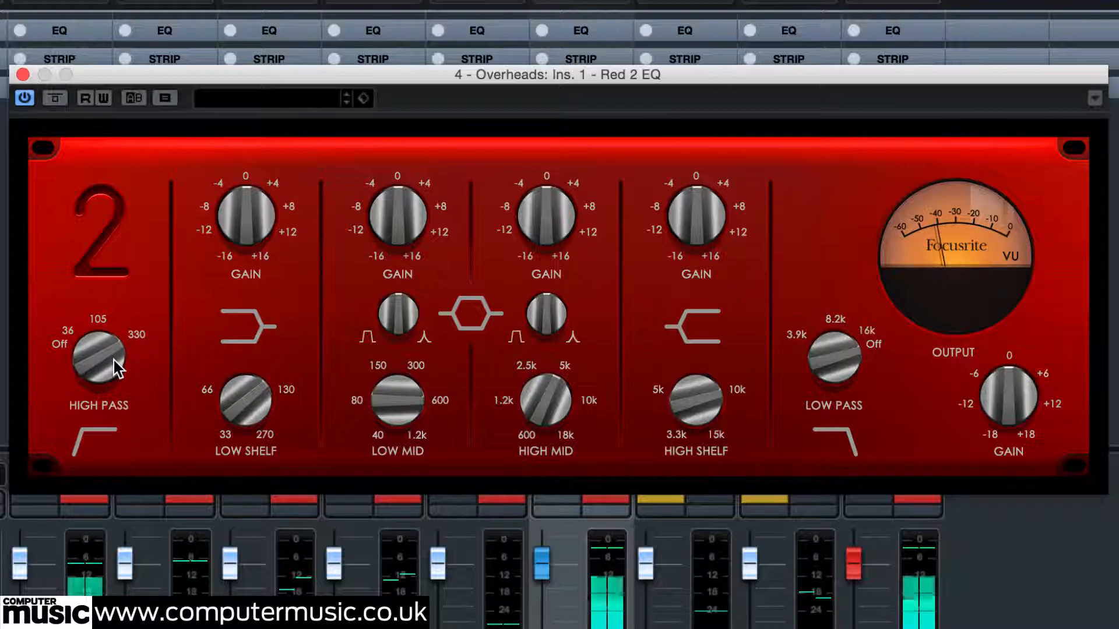
drag(114, 371, 113, 409)
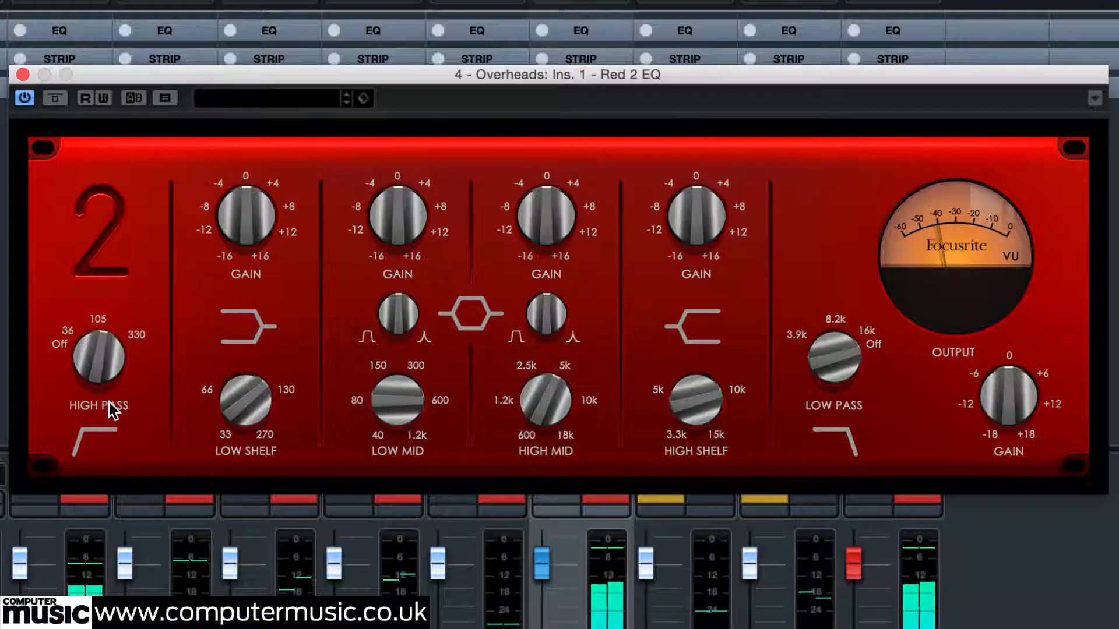
- Solo the Overheads and insert the Red 3 Compressor in their second insert slot
click(411, 497)
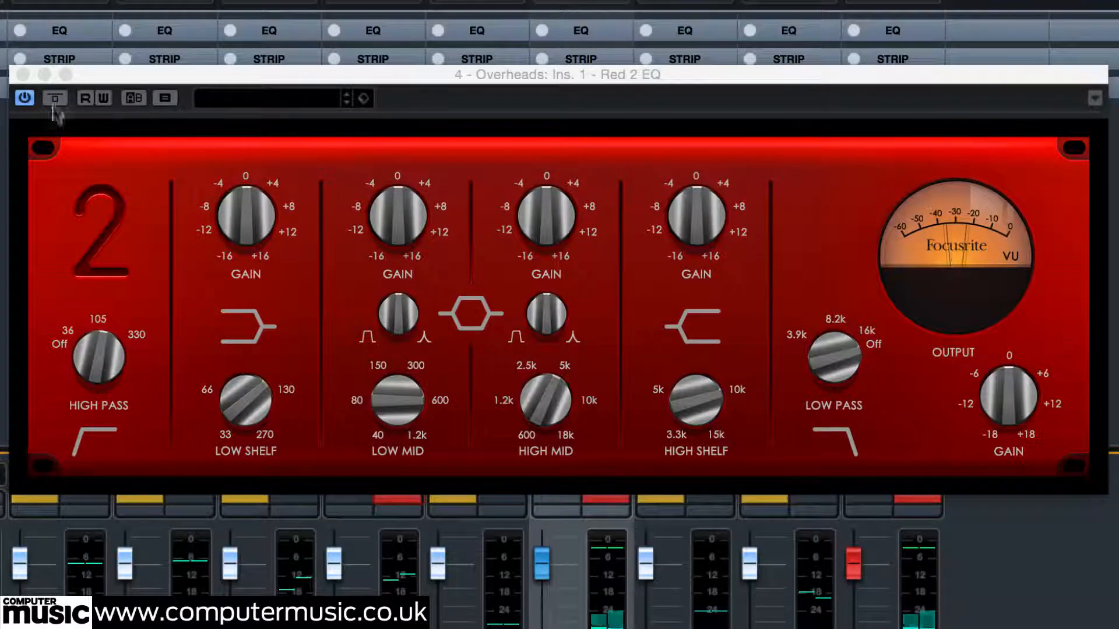
click(373, 1)
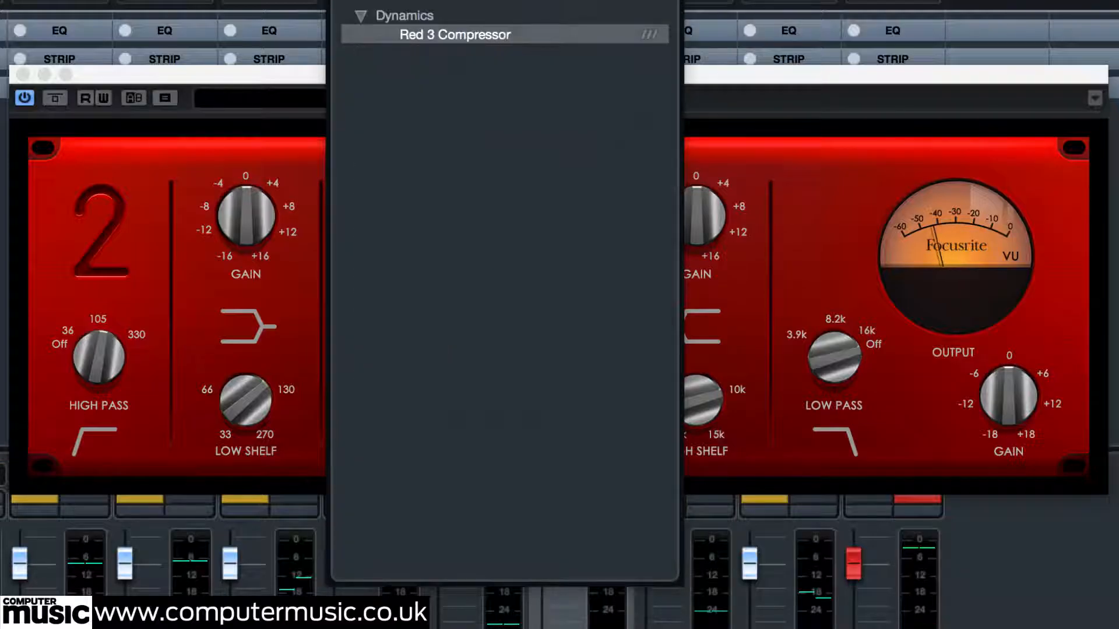
key(Return)
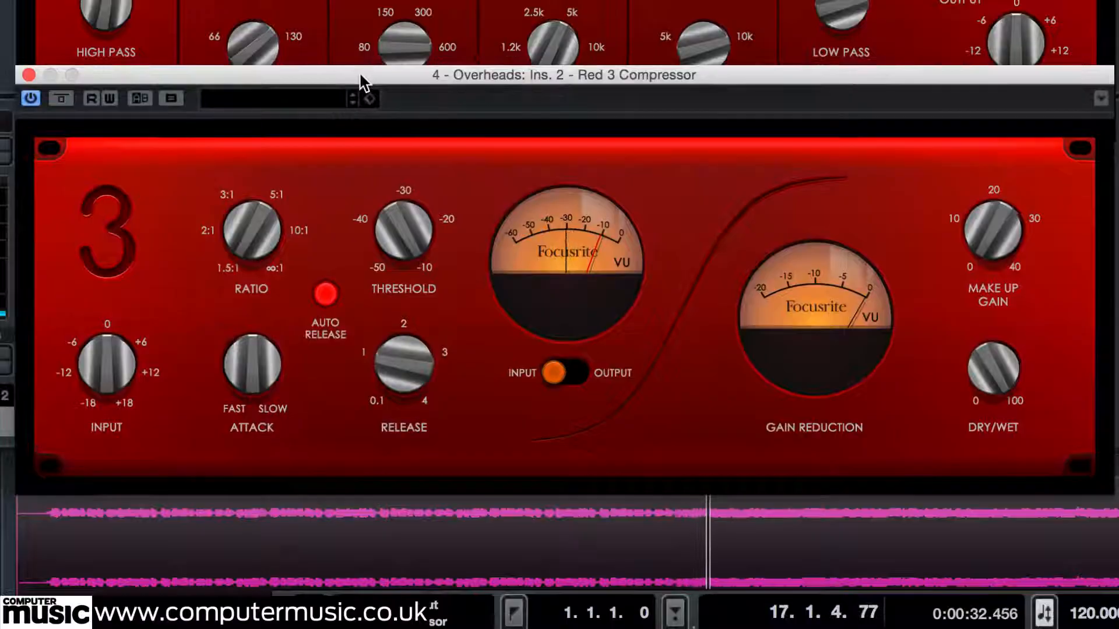
drag(360, 76, 355, 92)
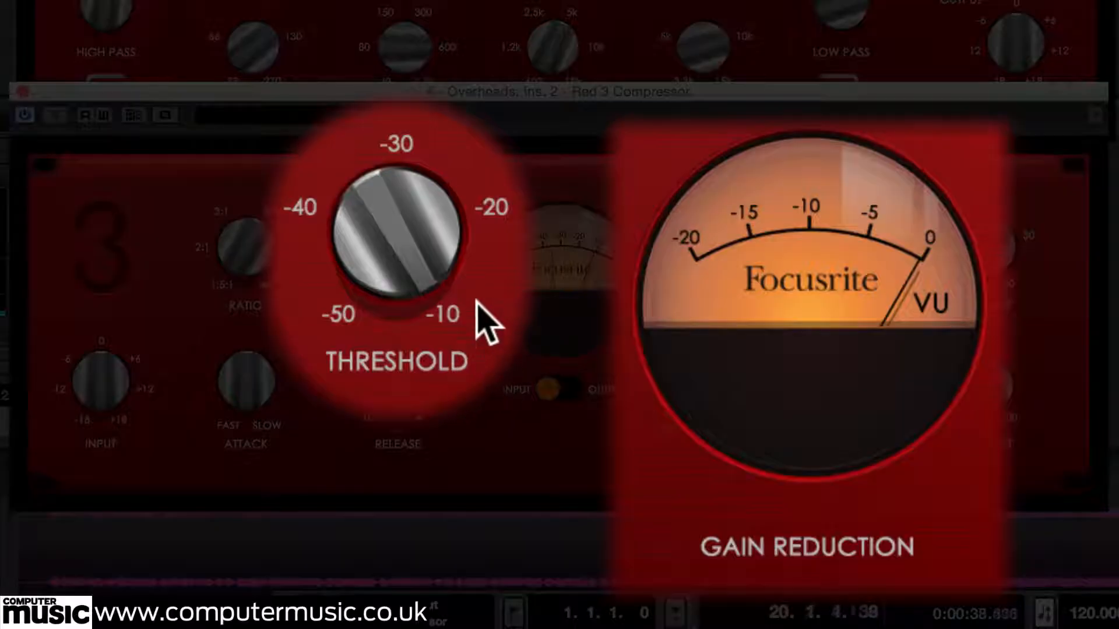
- Lower the Overheads compressor's threshold to about -30 and raise its make up gain to just under 10
drag(387, 293, 402, 364)
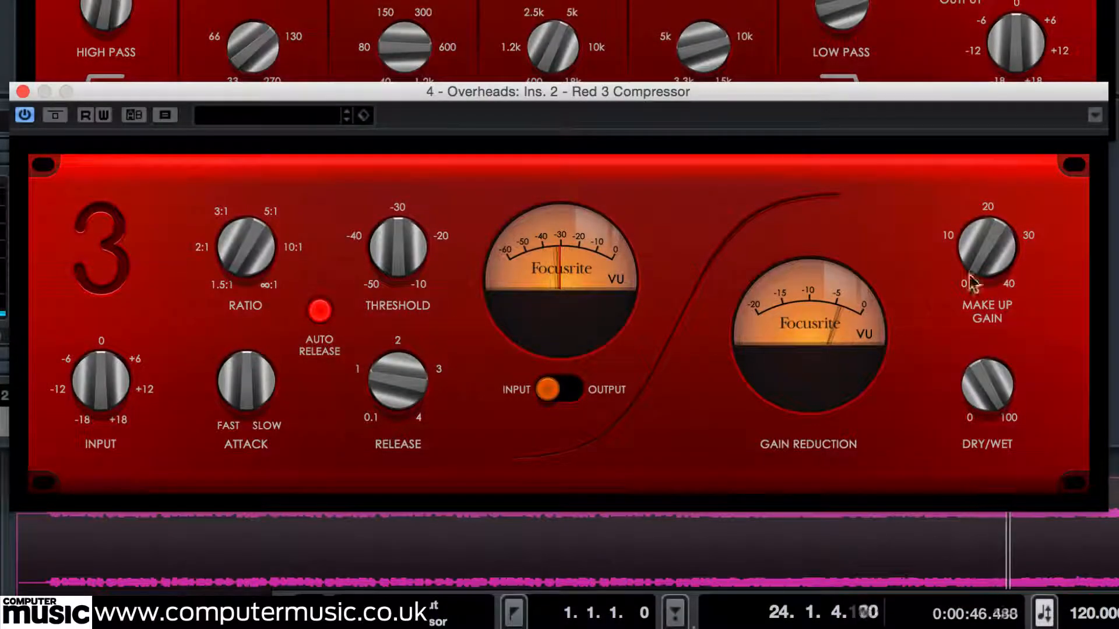
drag(993, 259, 997, 242)
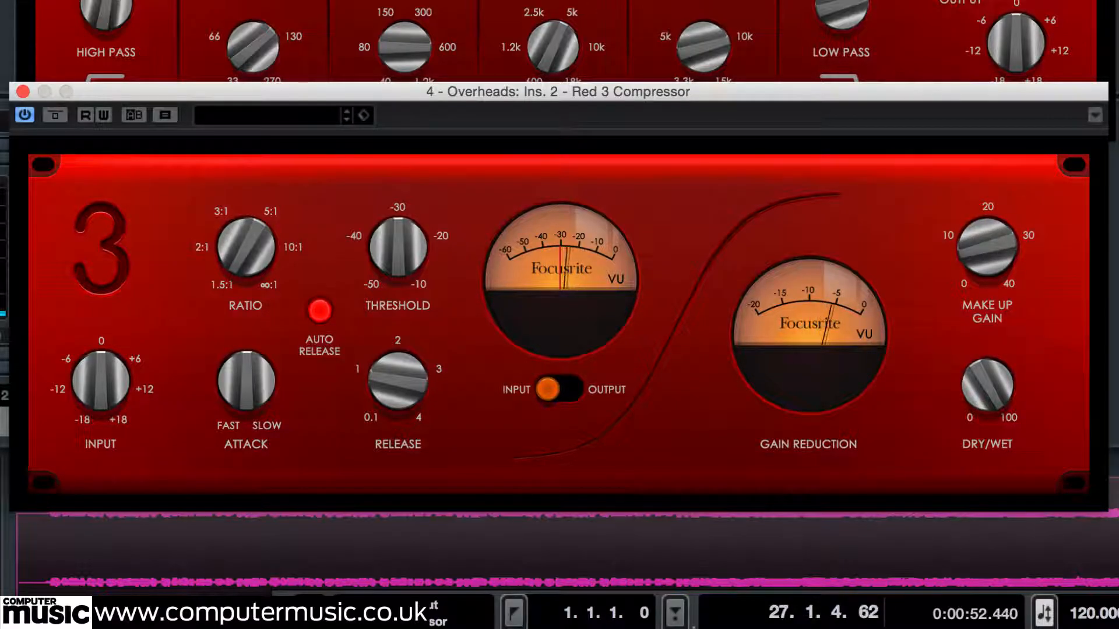
- Close the Overheads plug-in window and control playback of the full mix with the Stereo Out's Red 2 EQ and Red 3 Compressor shown
click(31, 0)
click(23, 92)
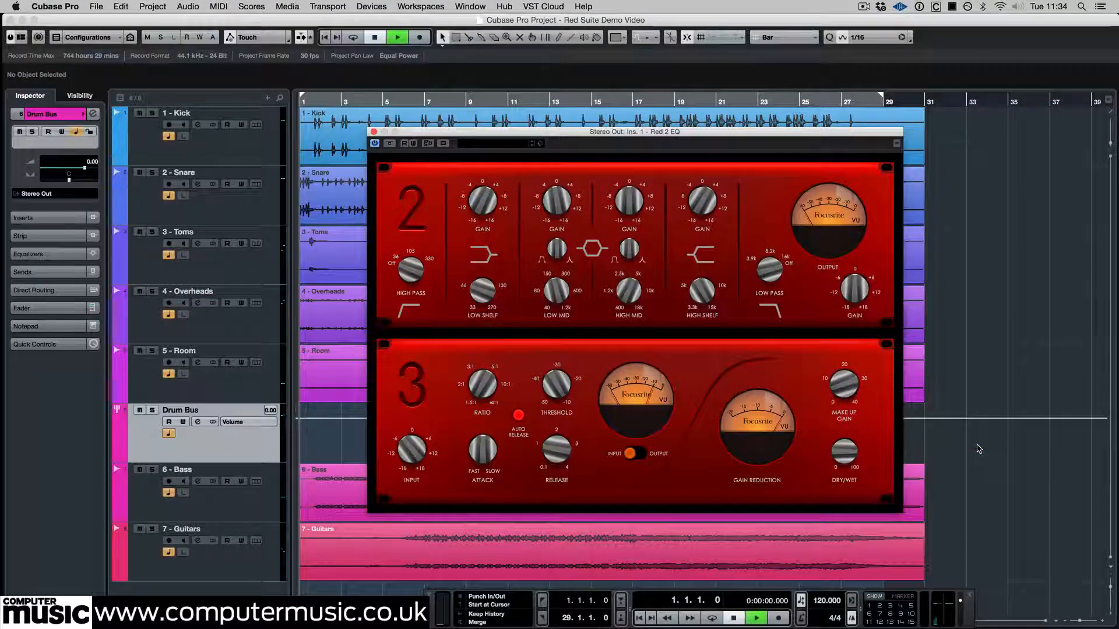
key(space)
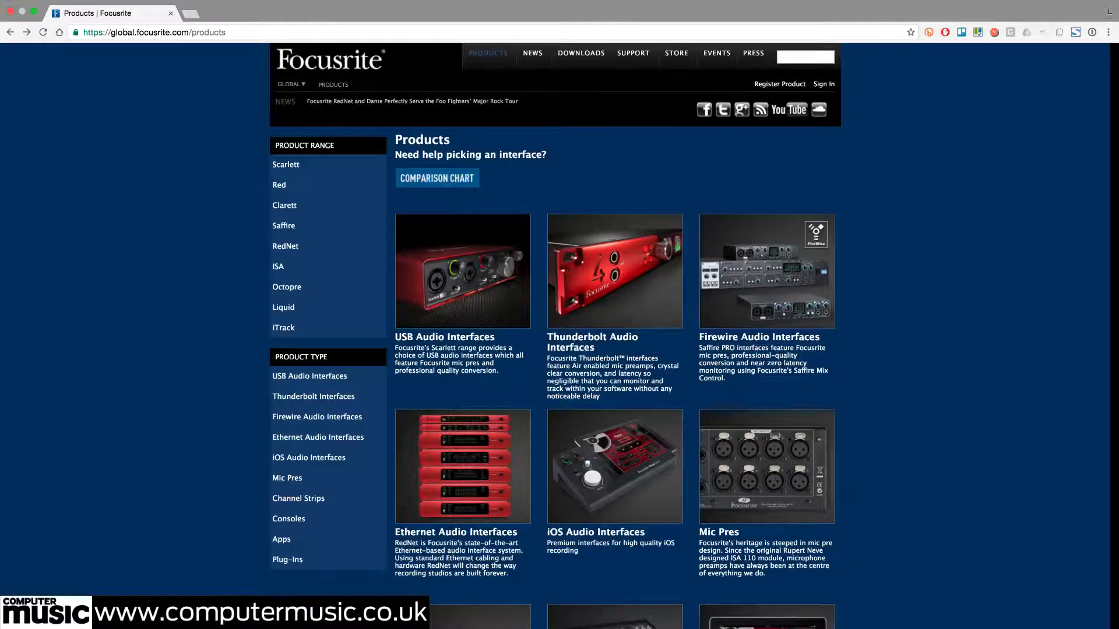
- Switch to the browser and look through Focusrite's product pages, from the Scarlett range and iOS recording to the Scarlett 2i2 Studio page
scroll(559, 332, down, 10)
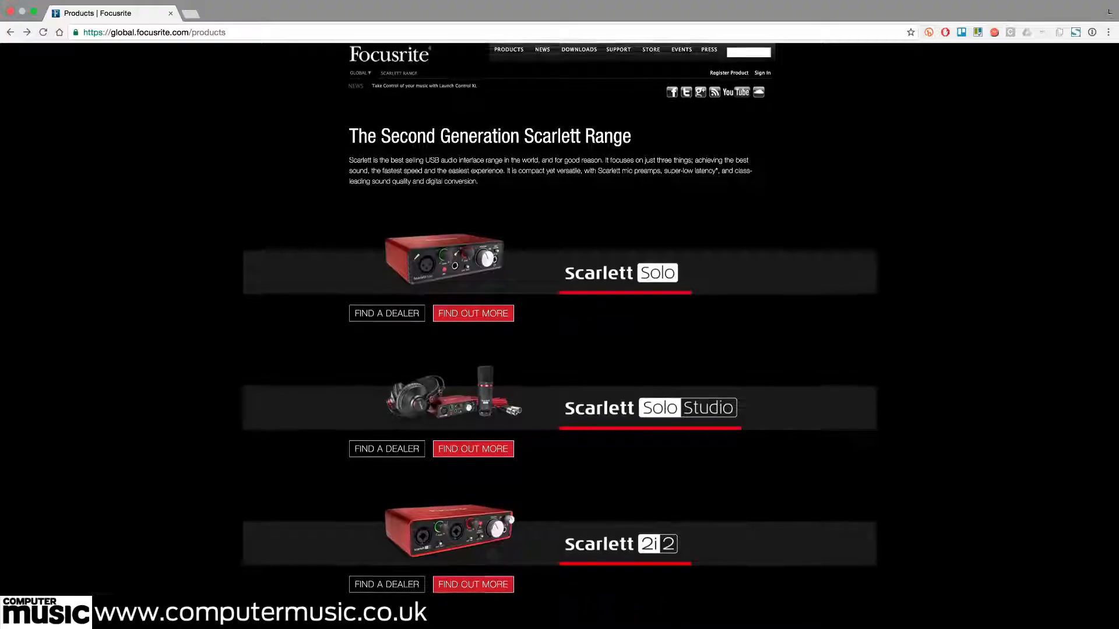
scroll(560, 332, down, 4)
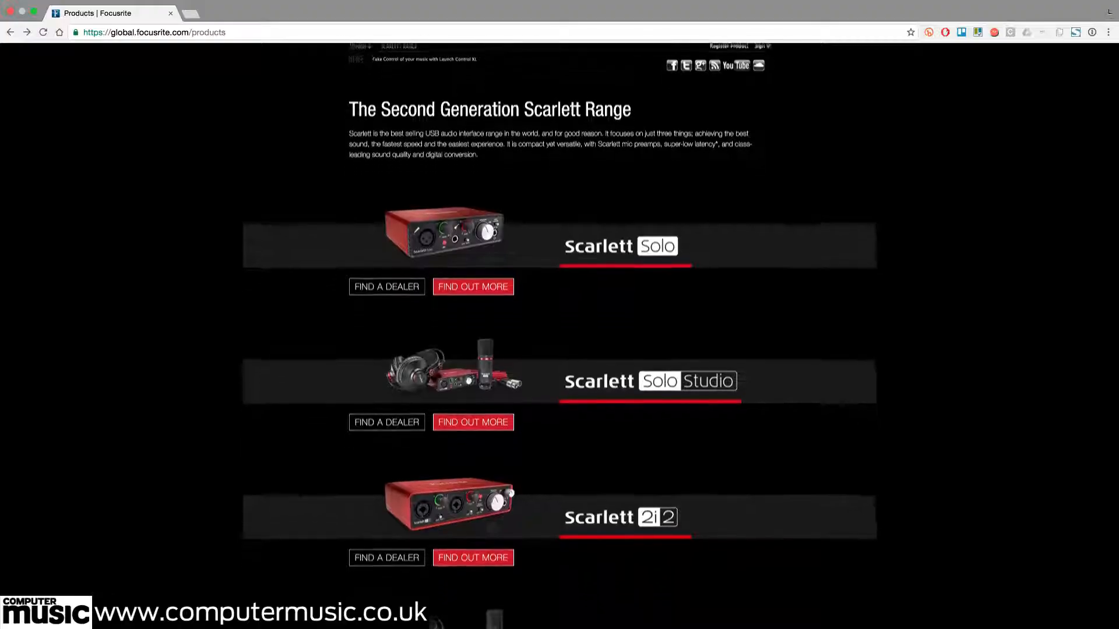
scroll(559, 332, down, 12)
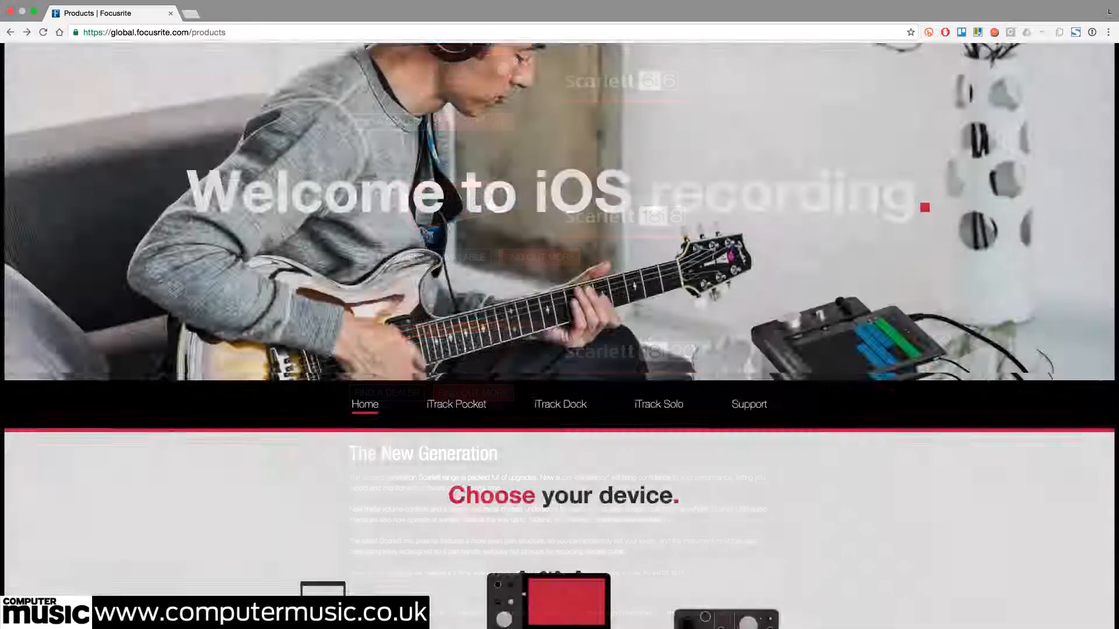
scroll(559, 332, down, 6)
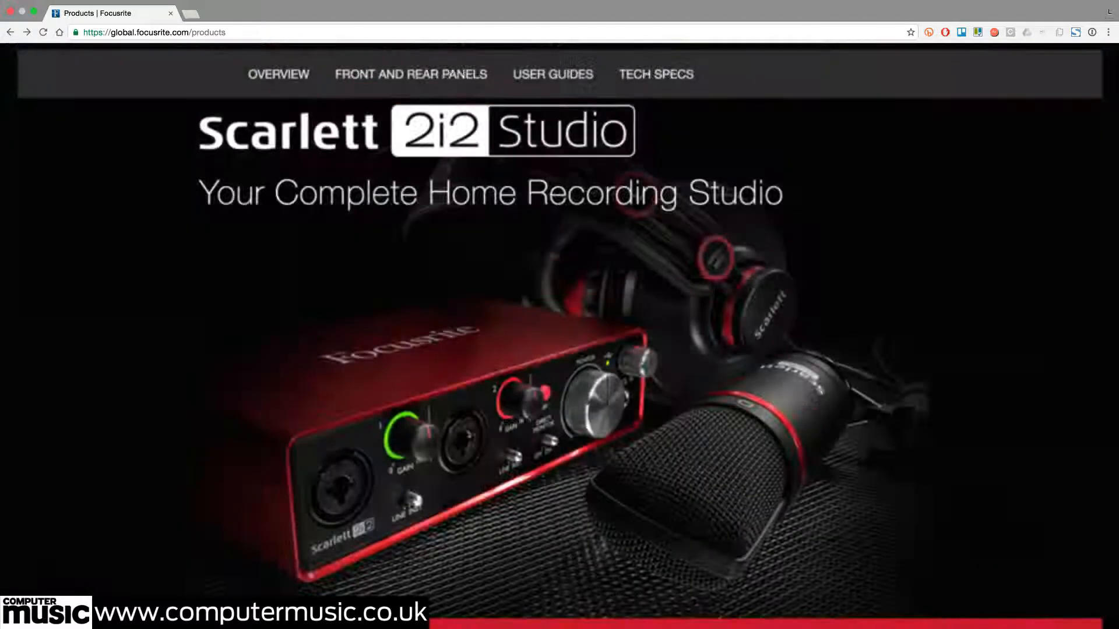
scroll(560, 332, down, 15)
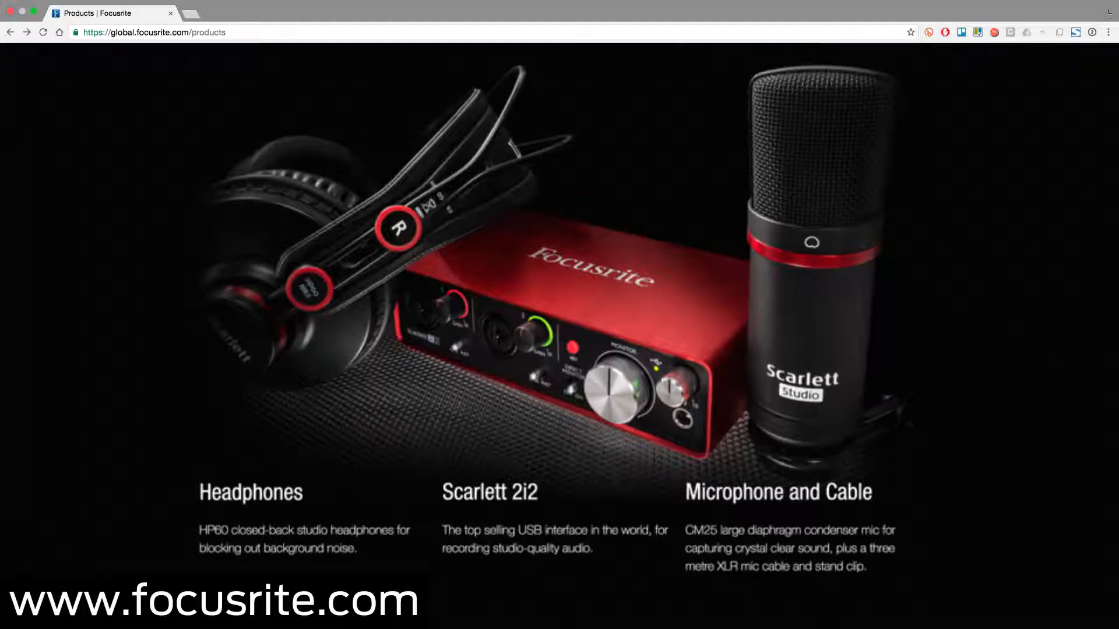
scroll(560, 333, down, 15)
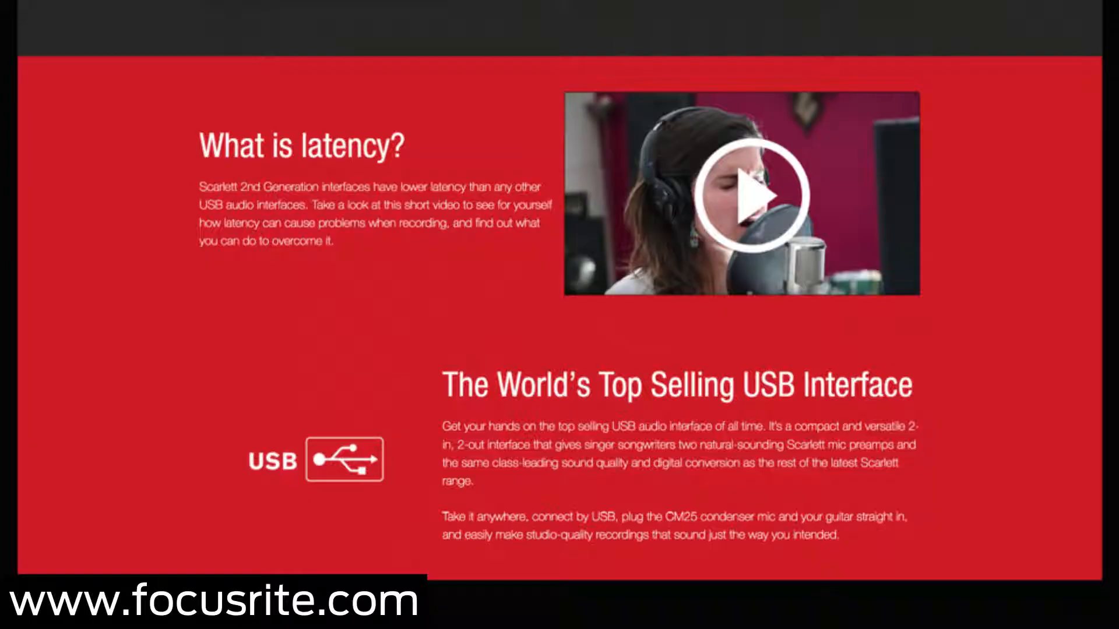
scroll(560, 332, down, 10)
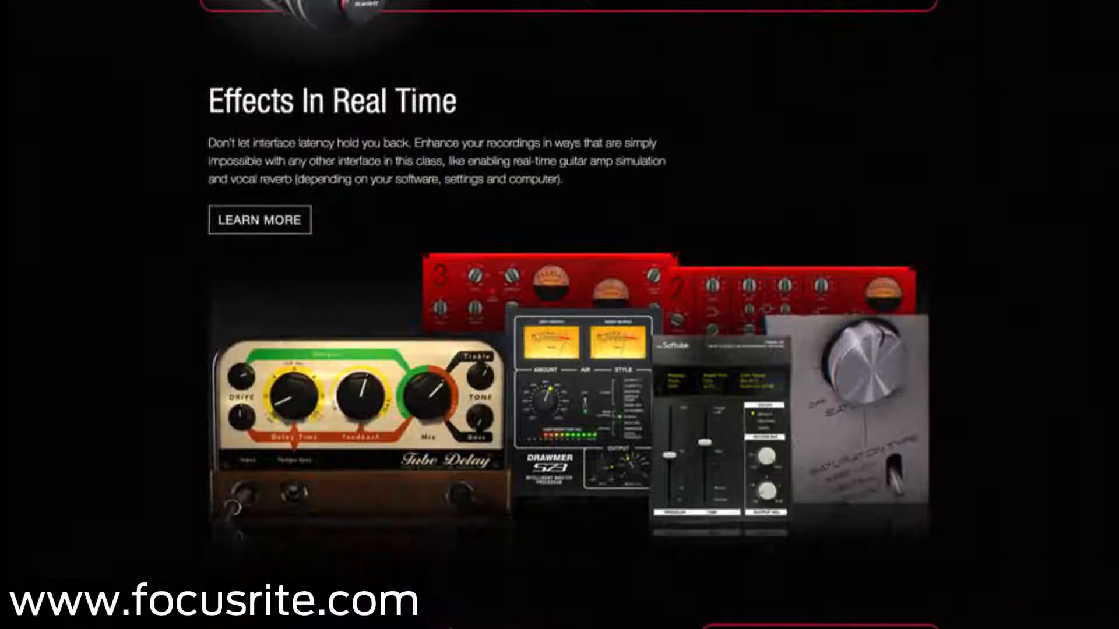